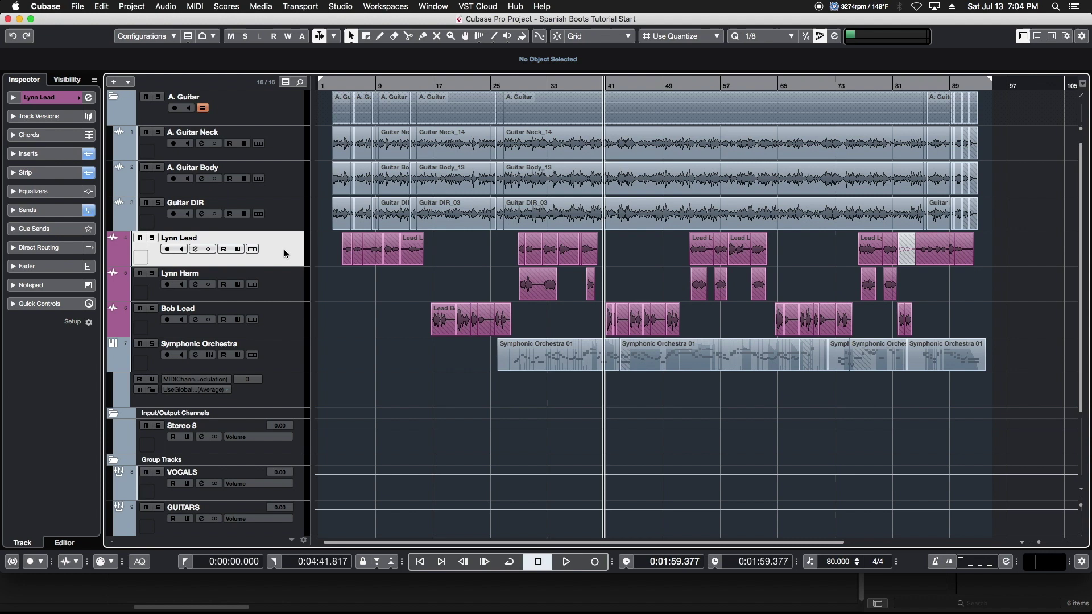
pyautogui.click(195, 249)
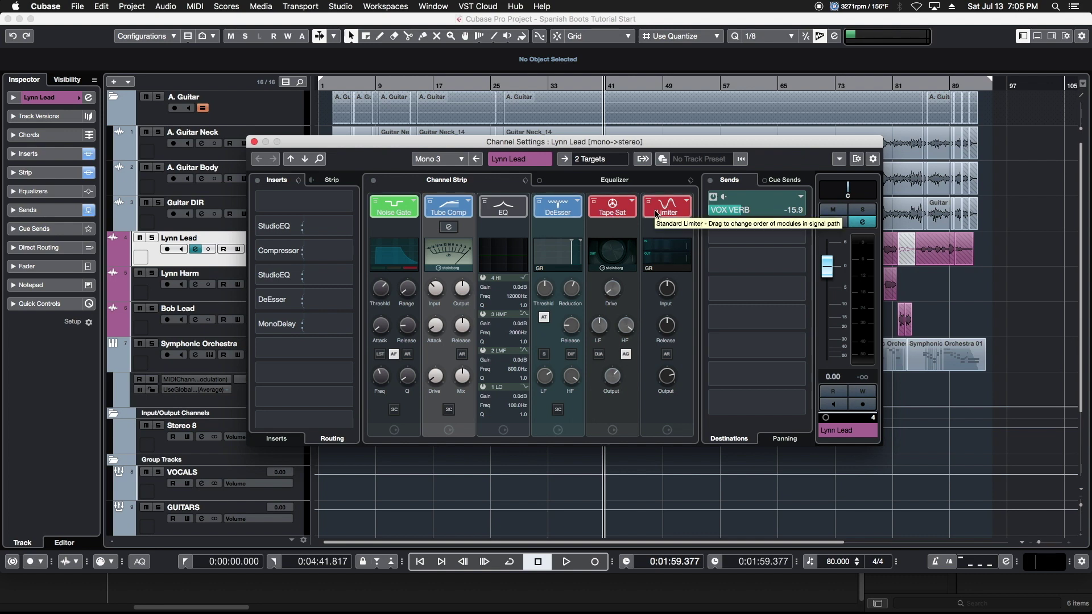
pyautogui.click(605, 182)
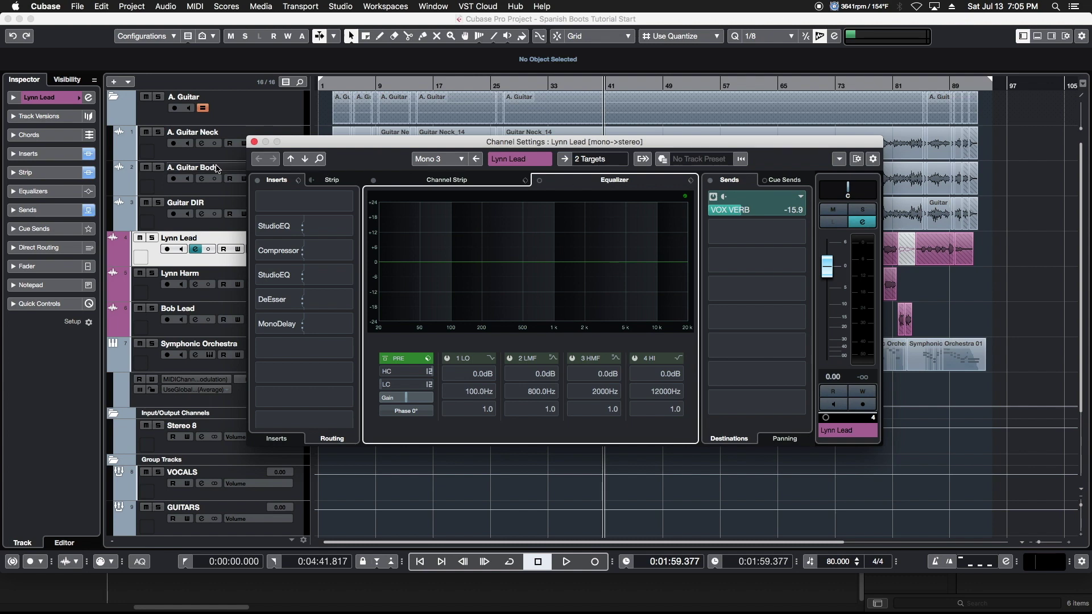
pyautogui.click(254, 142)
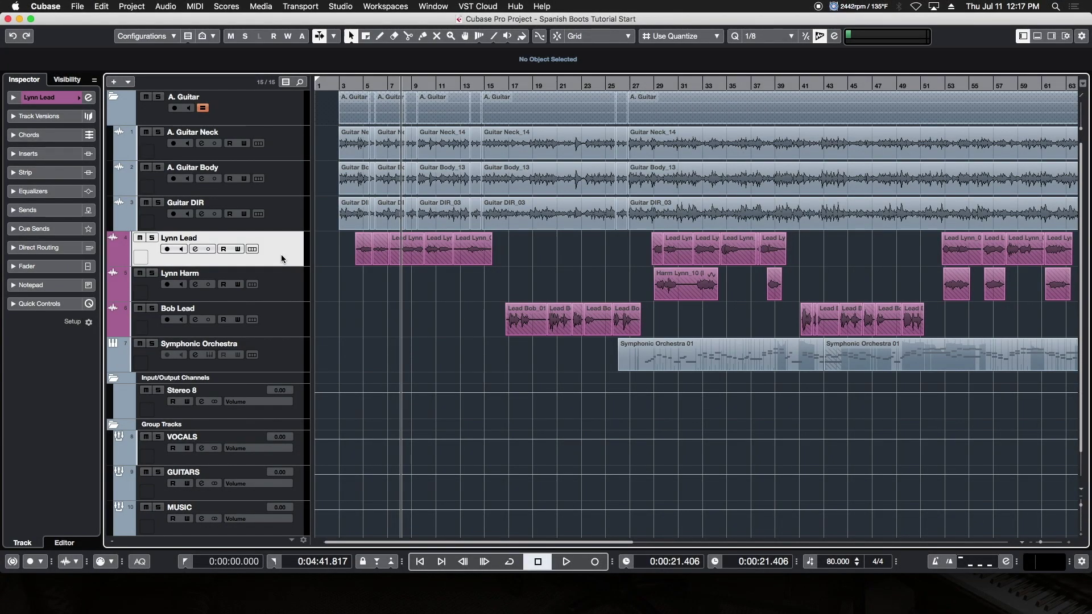
pyautogui.click(151, 241)
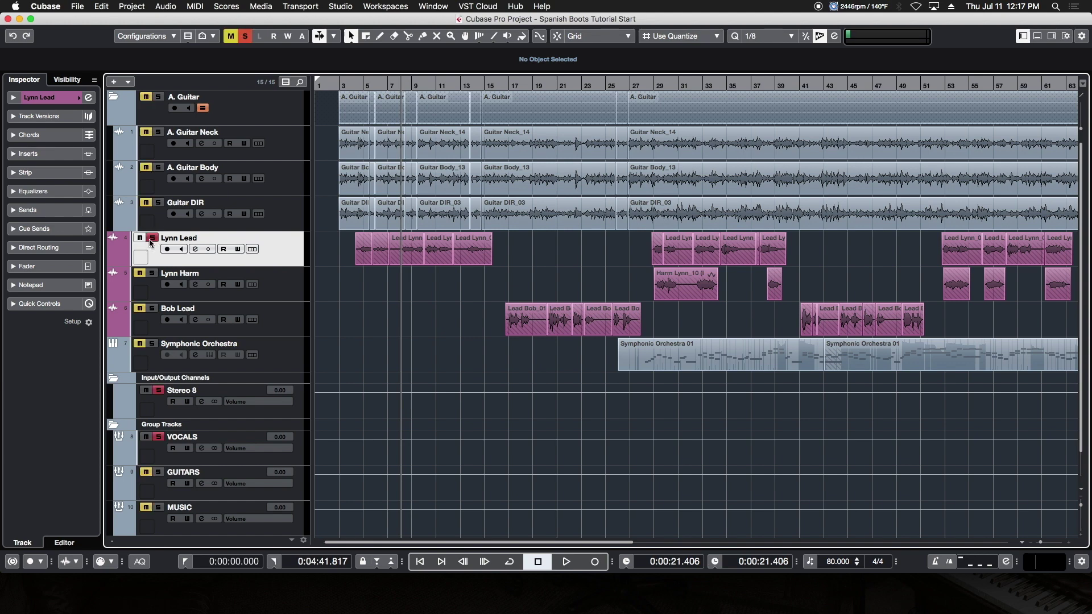
pyautogui.press('space')
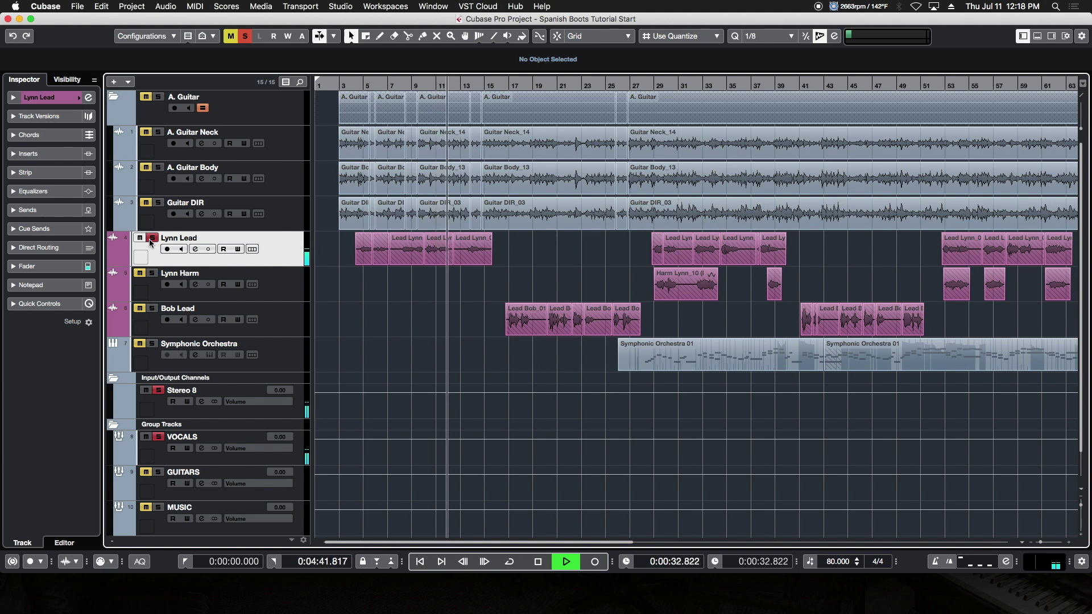
pyautogui.press('space')
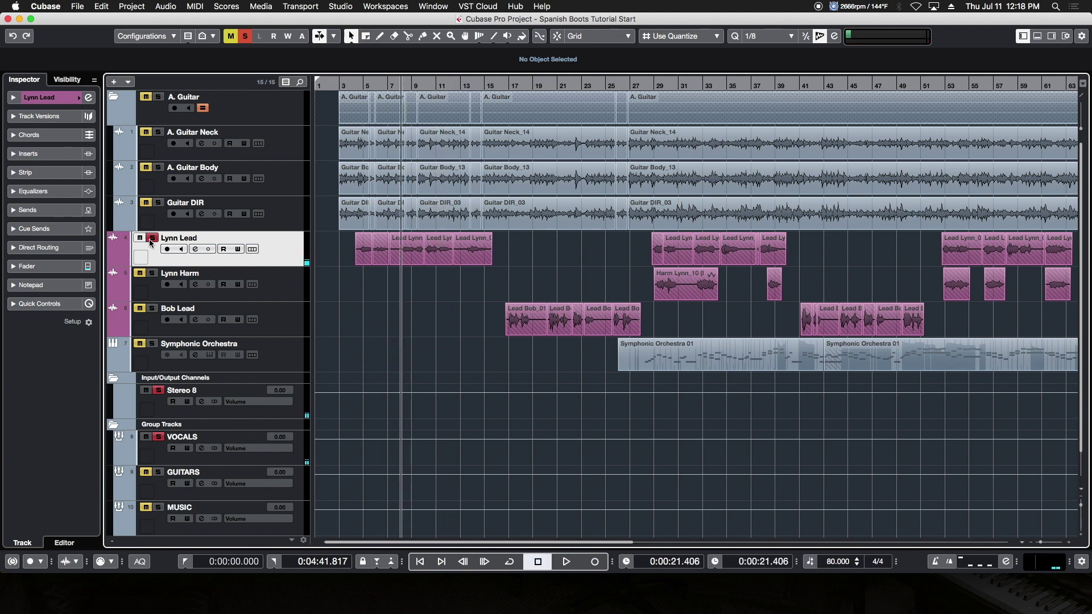
pyautogui.click(151, 239)
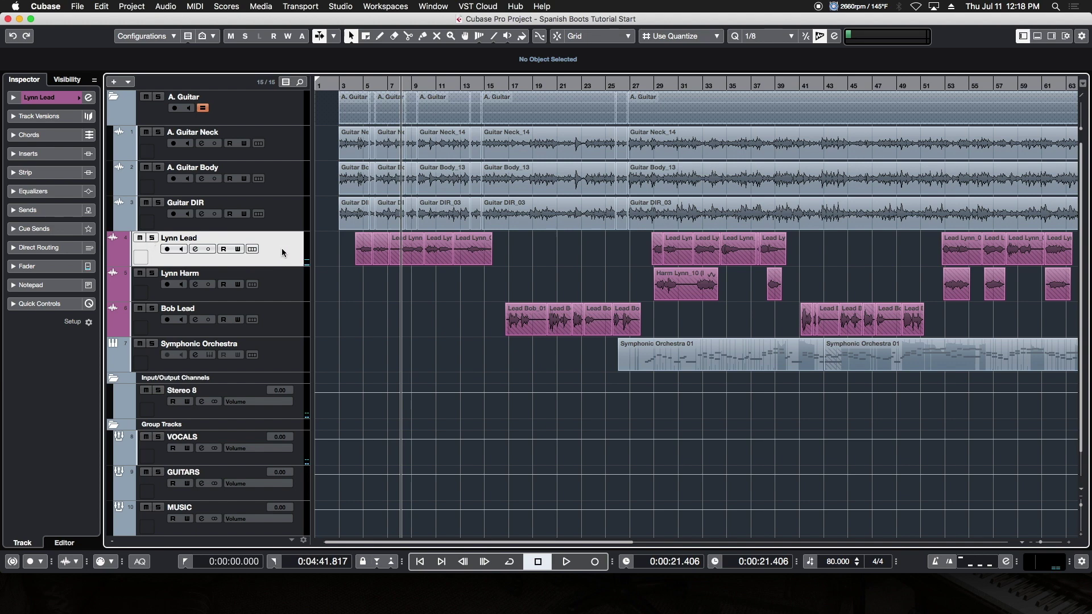
# Load StudioEQ from the EQ category into Lynn Lead's first insert slot.
pyautogui.click(44, 155)
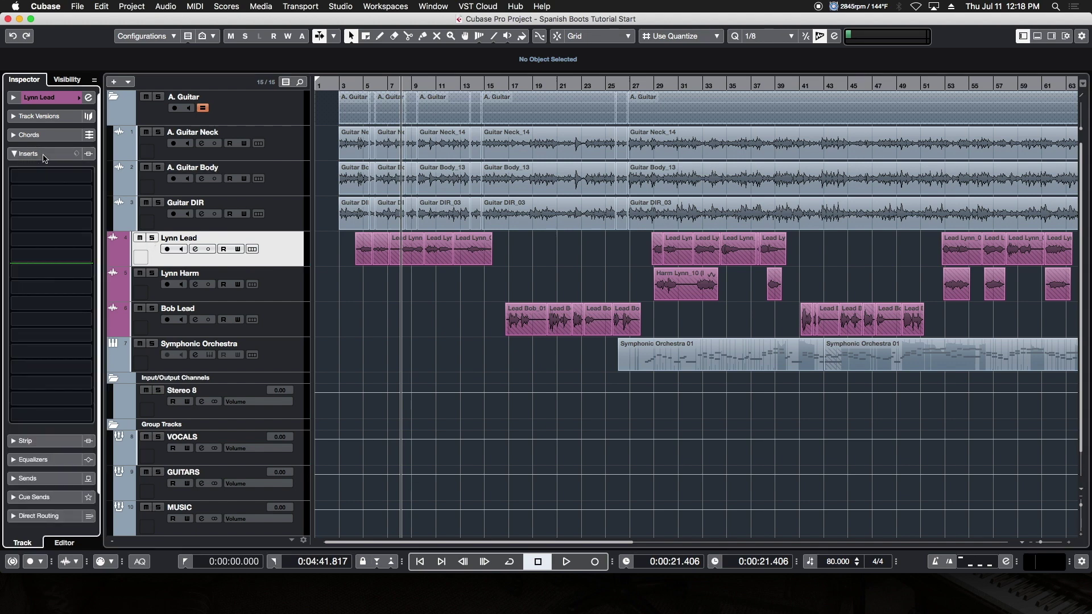
pyautogui.click(89, 192)
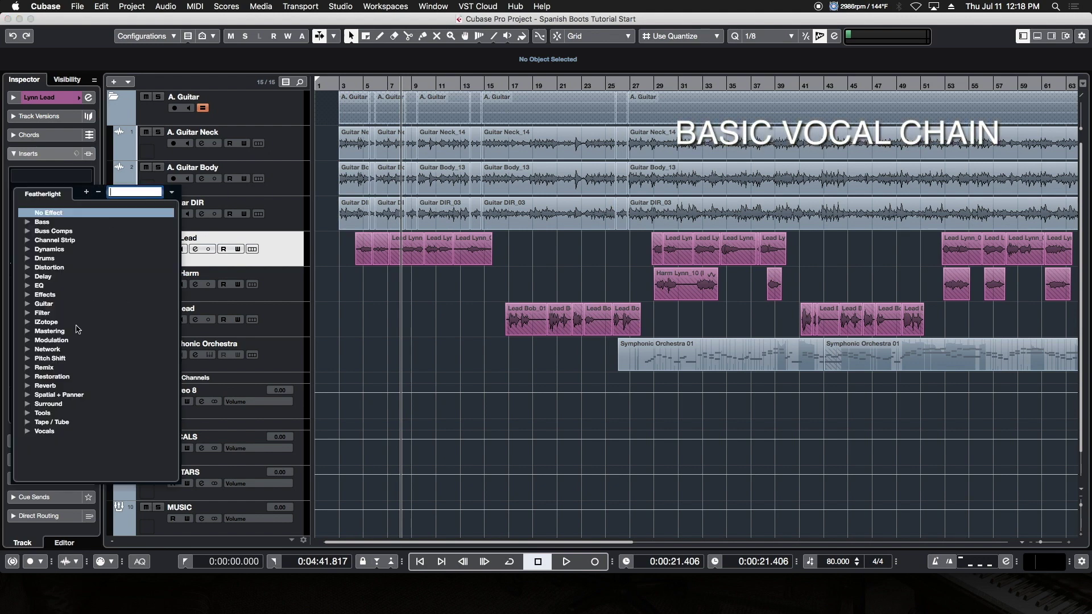
pyautogui.click(27, 285)
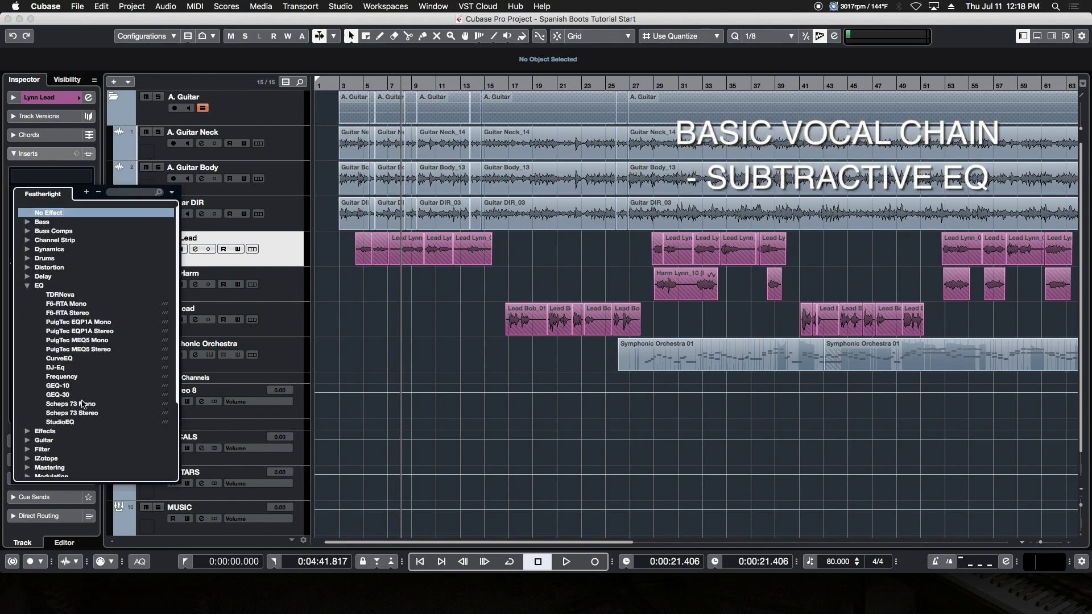
pyautogui.click(73, 422)
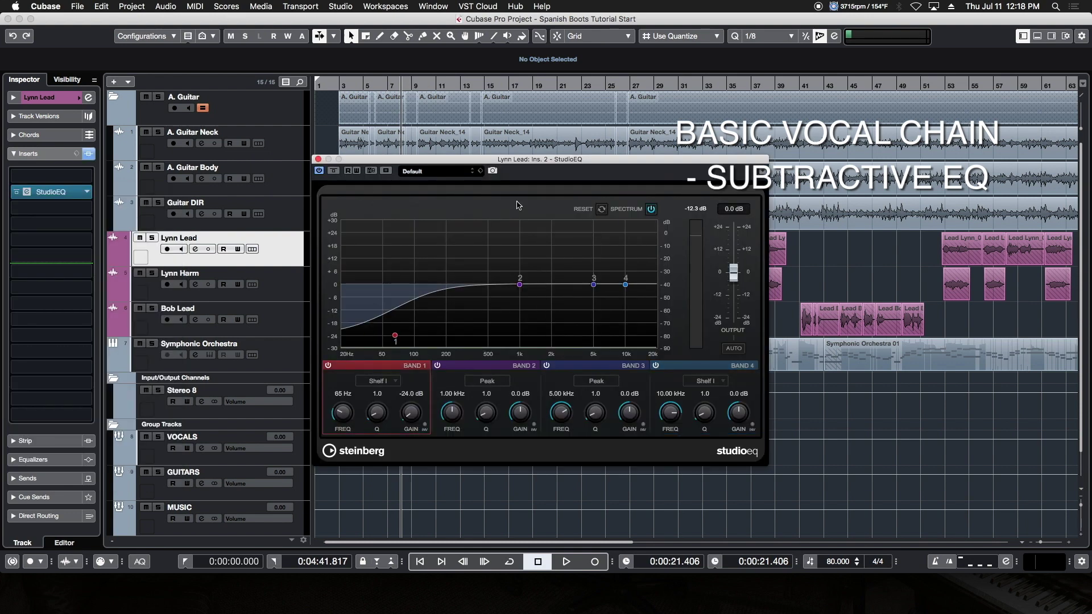
# Close StudioEQ and load a Compressor from Dynamics into the second insert slot.
pyautogui.click(317, 159)
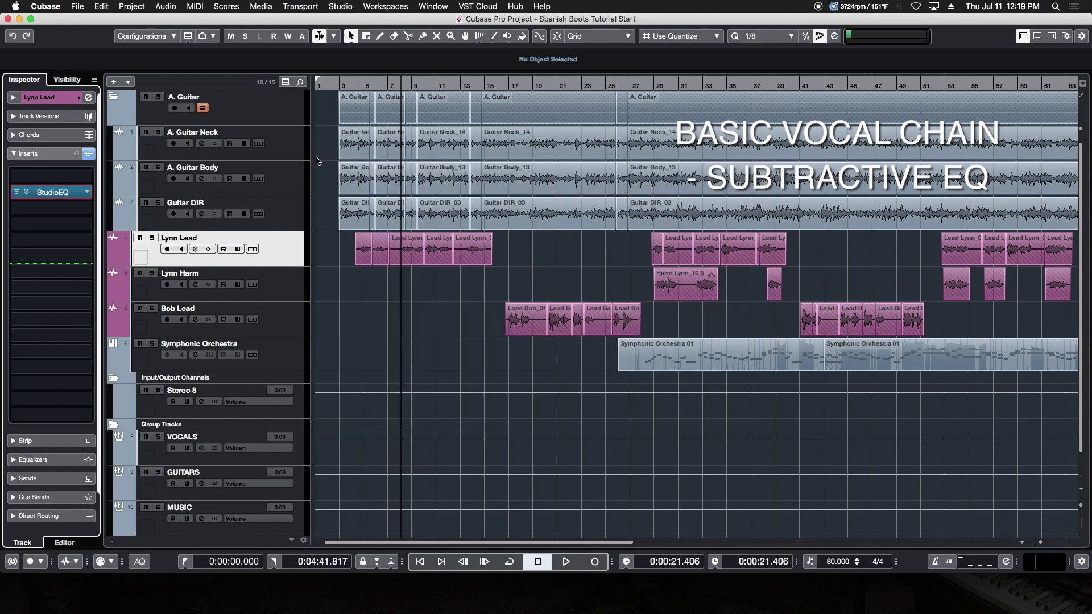
pyautogui.click(85, 209)
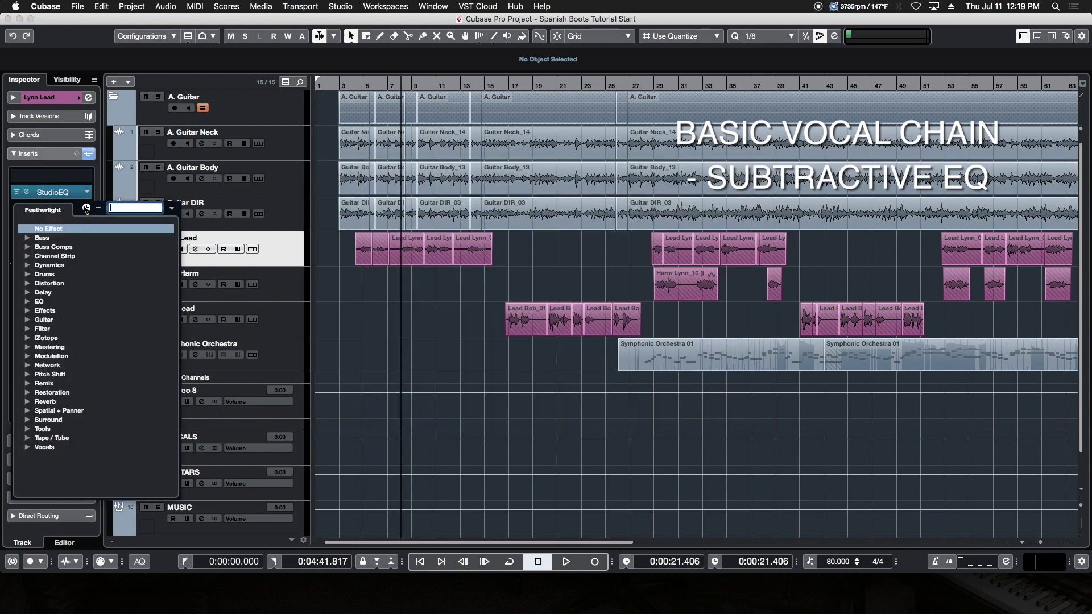
pyautogui.click(28, 266)
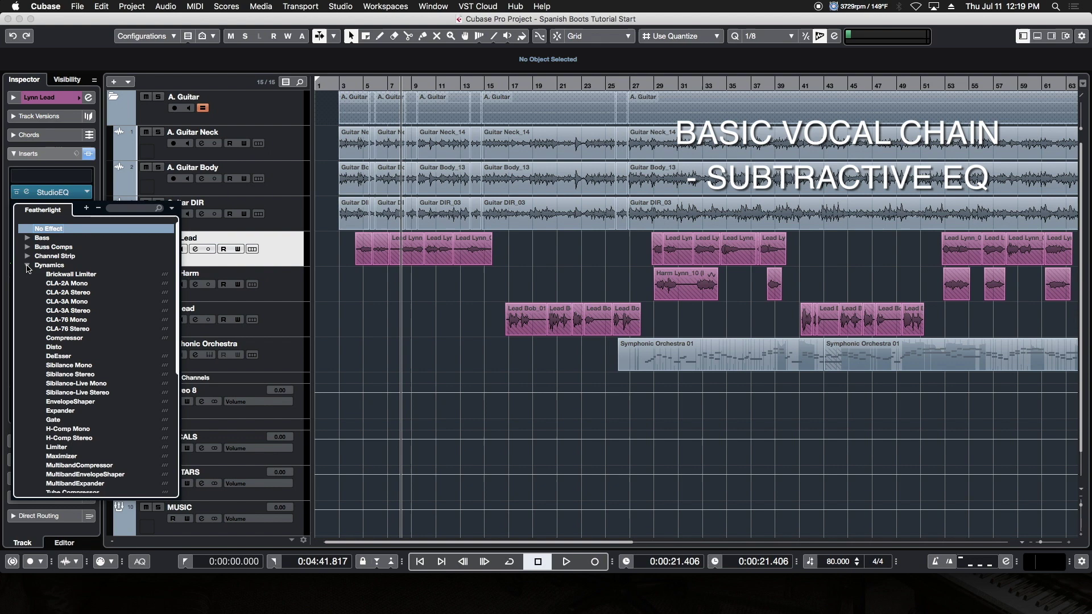
pyautogui.click(65, 338)
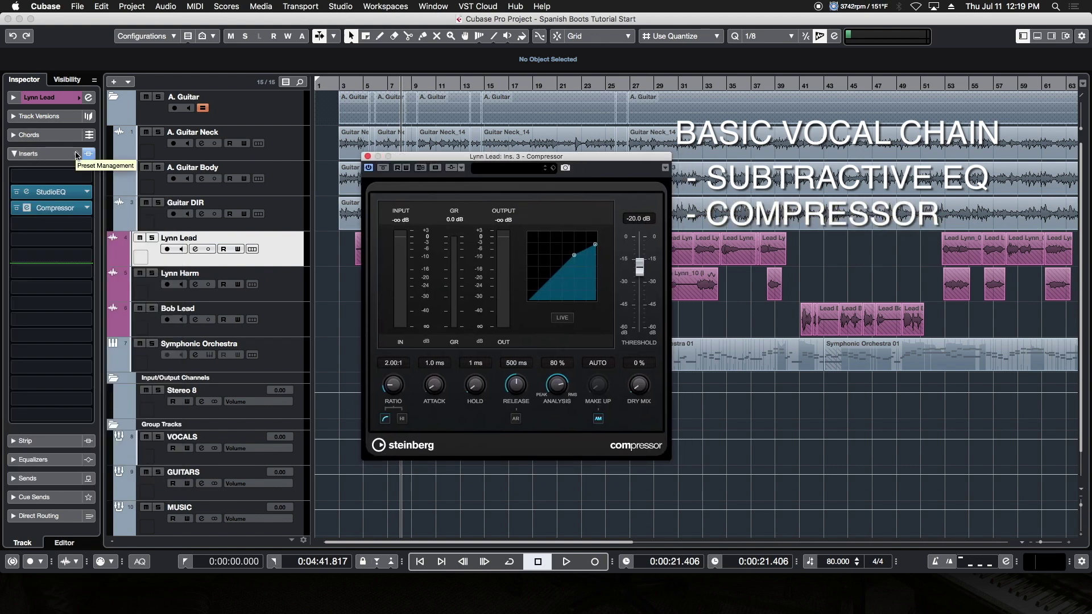
# Browse the saved FX chain presets from the insert chain options.
pyautogui.click(76, 156)
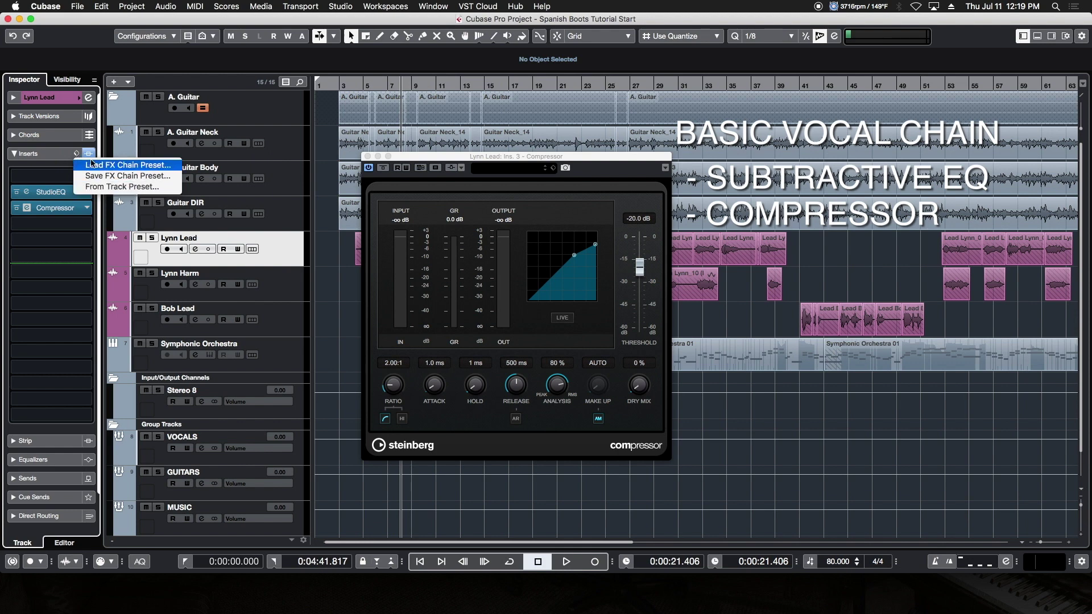
pyautogui.click(93, 166)
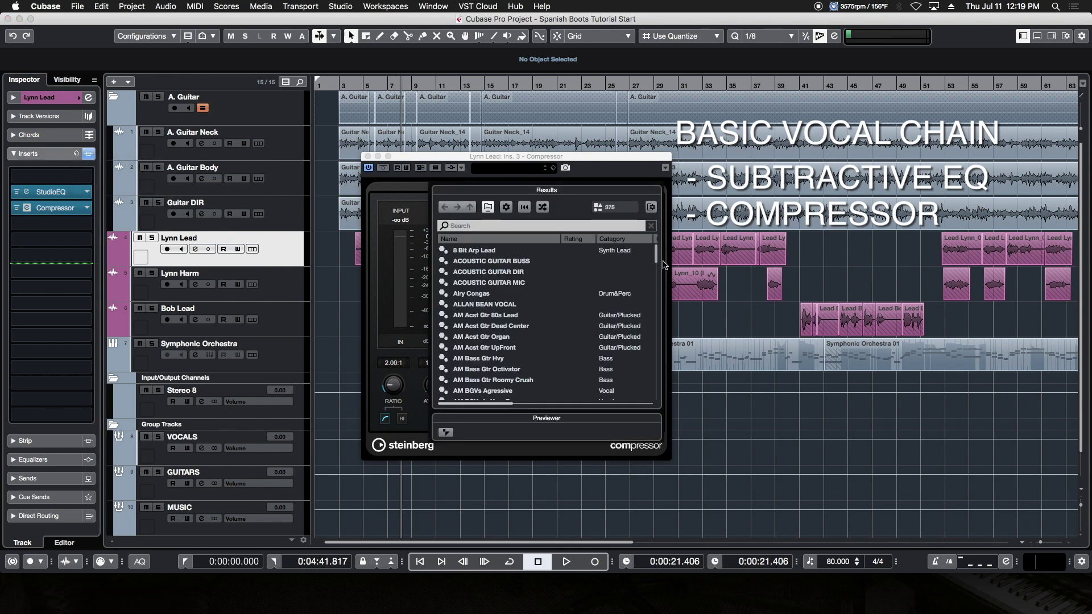
pyautogui.moveTo(656, 263)
pyautogui.mouseDown()
pyautogui.moveTo(655, 299)
pyautogui.moveTo(656, 258)
pyautogui.mouseUp()
# Set the Compressor to 2.91:1 ratio, 347 ms release, manual 0.0 dB make-up, 0.0 dB threshold.
pyautogui.click(628, 177)
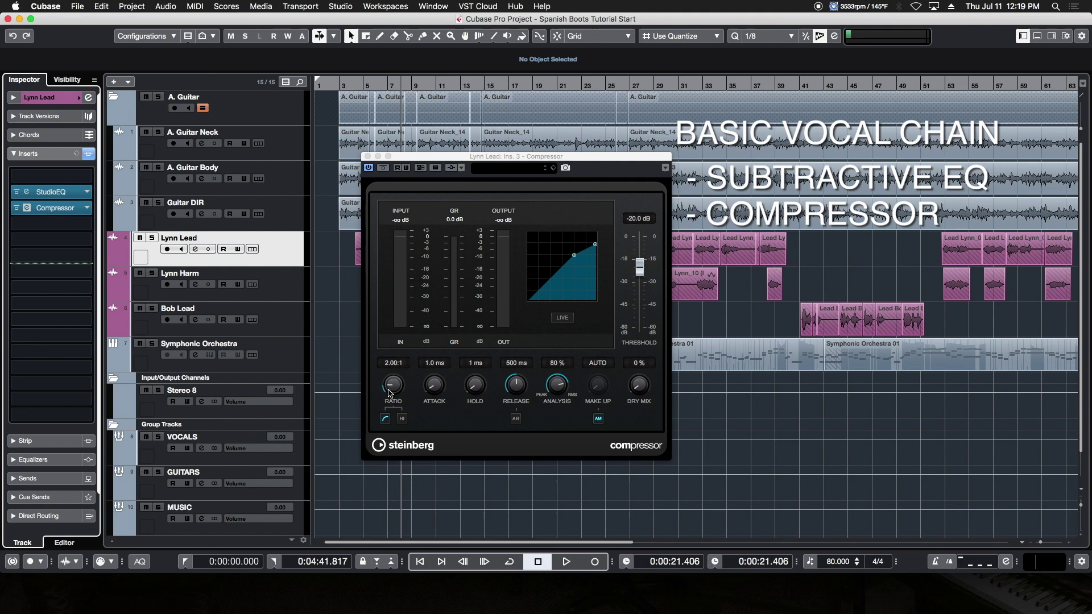
pyautogui.moveTo(389, 390); pyautogui.dragTo(389, 381)
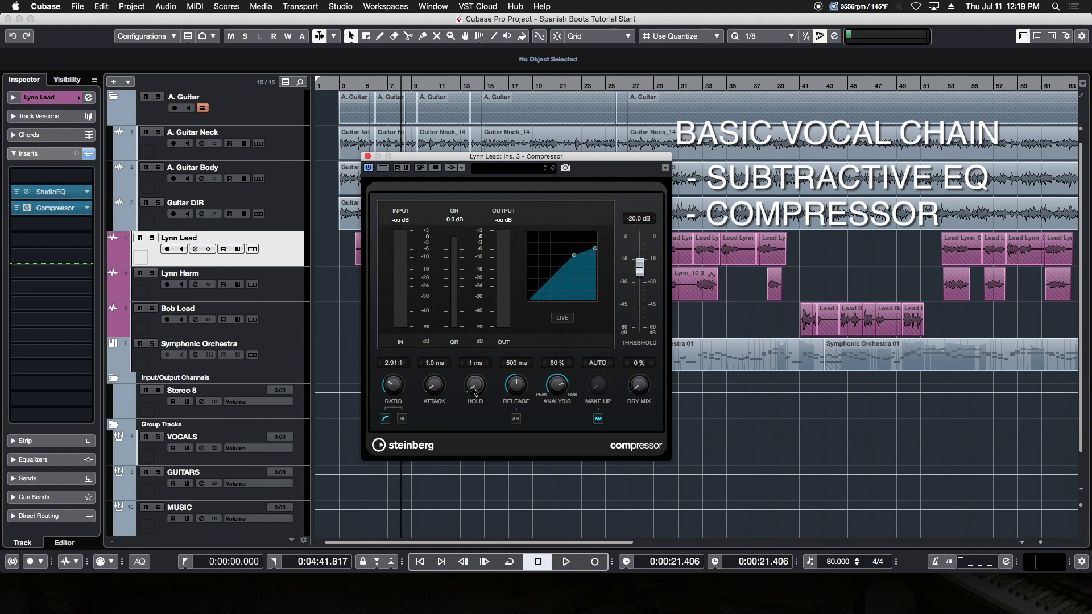
pyautogui.moveTo(517, 385); pyautogui.dragTo(517, 400)
pyautogui.click(598, 419)
pyautogui.moveTo(639, 271); pyautogui.dragTo(639, 237)
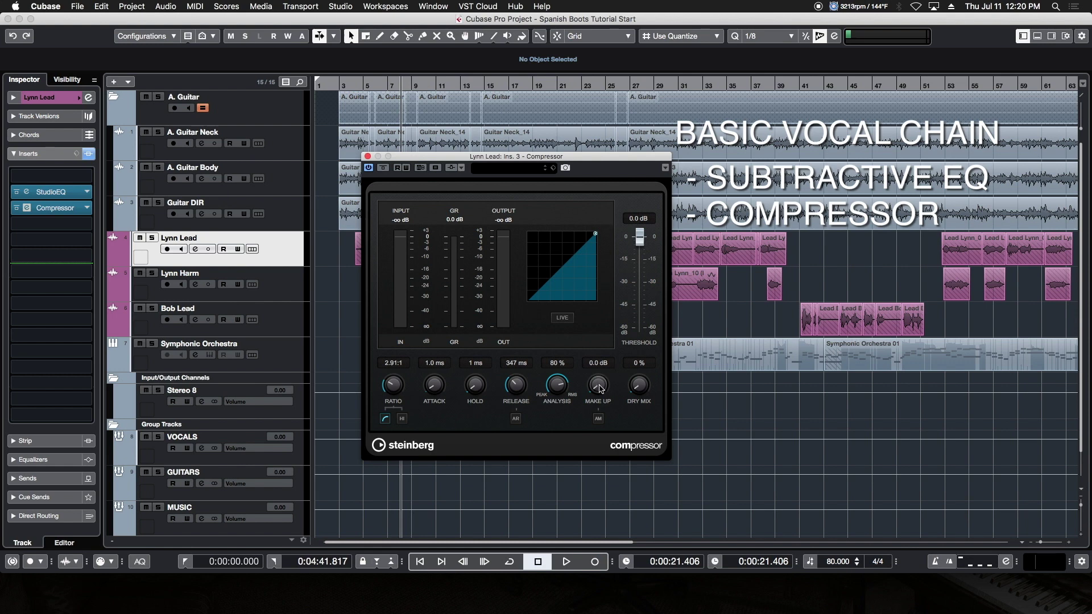
# While playing the vocal, lower Compressor threshold to -18.8 dB and raise make-up to 3.4 dB.
pyautogui.press('space')
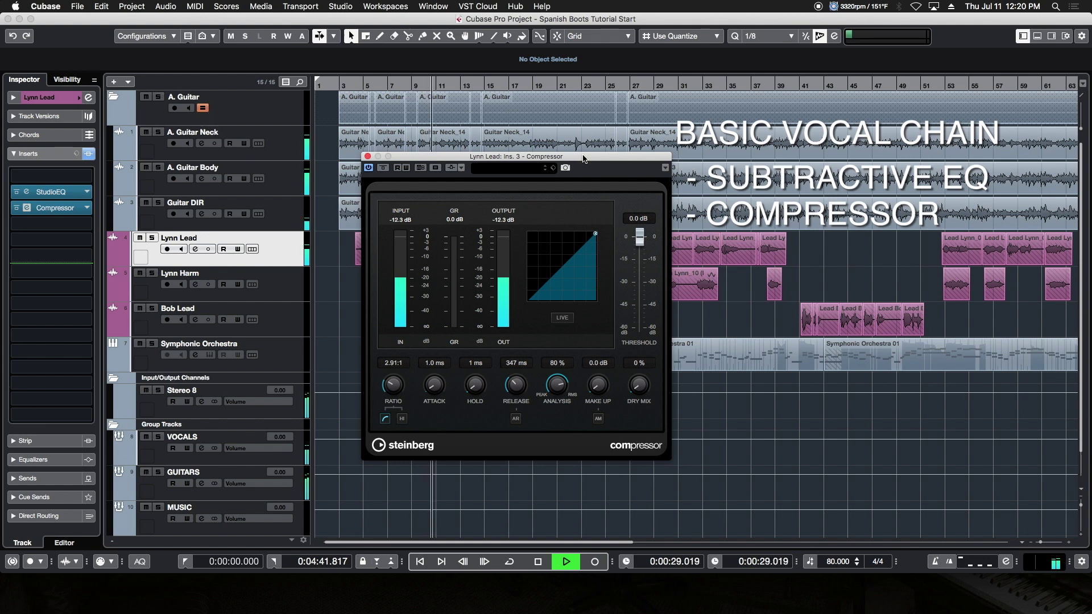
pyautogui.press('space')
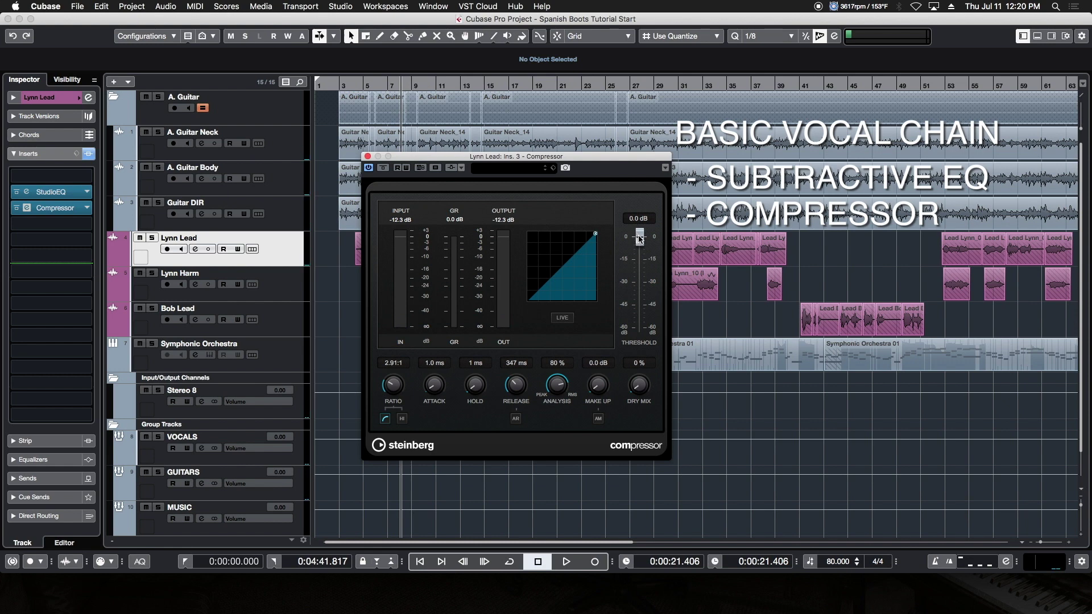
pyautogui.press('space')
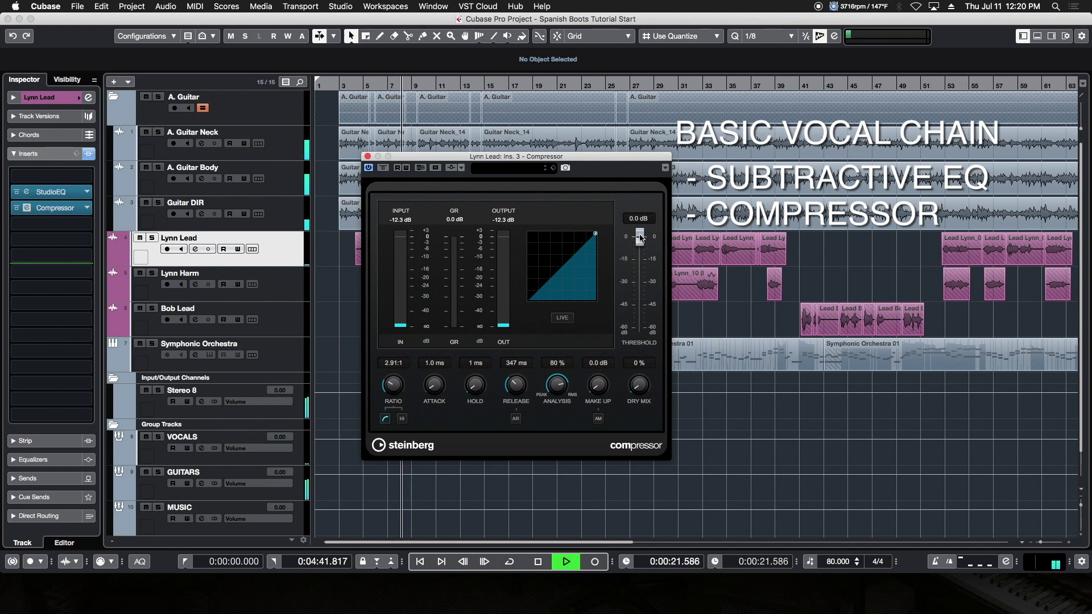
pyautogui.moveTo(639, 238); pyautogui.dragTo(644, 265)
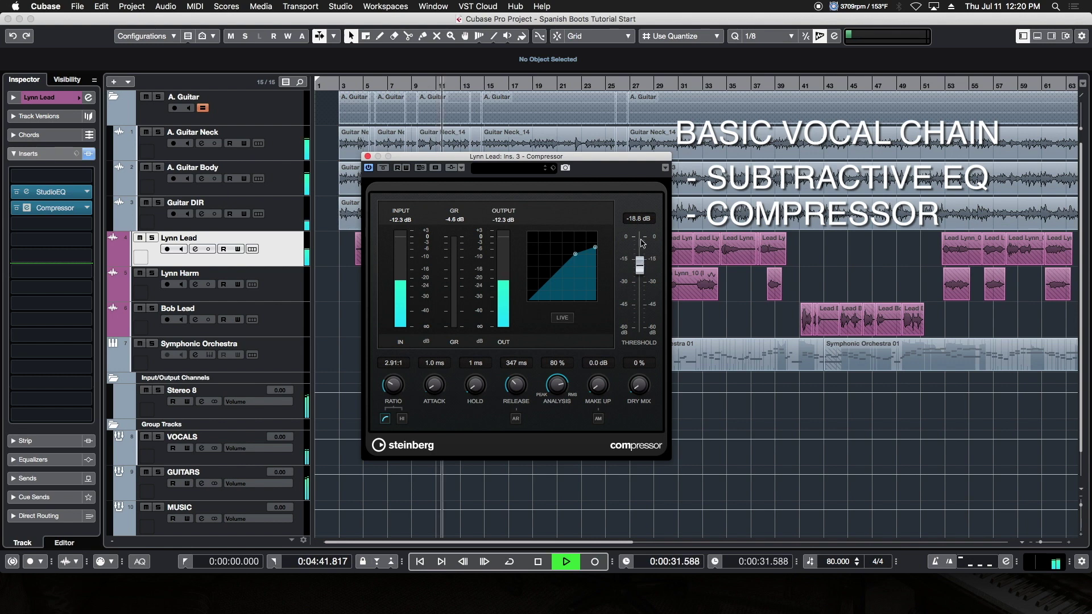
pyautogui.press('space')
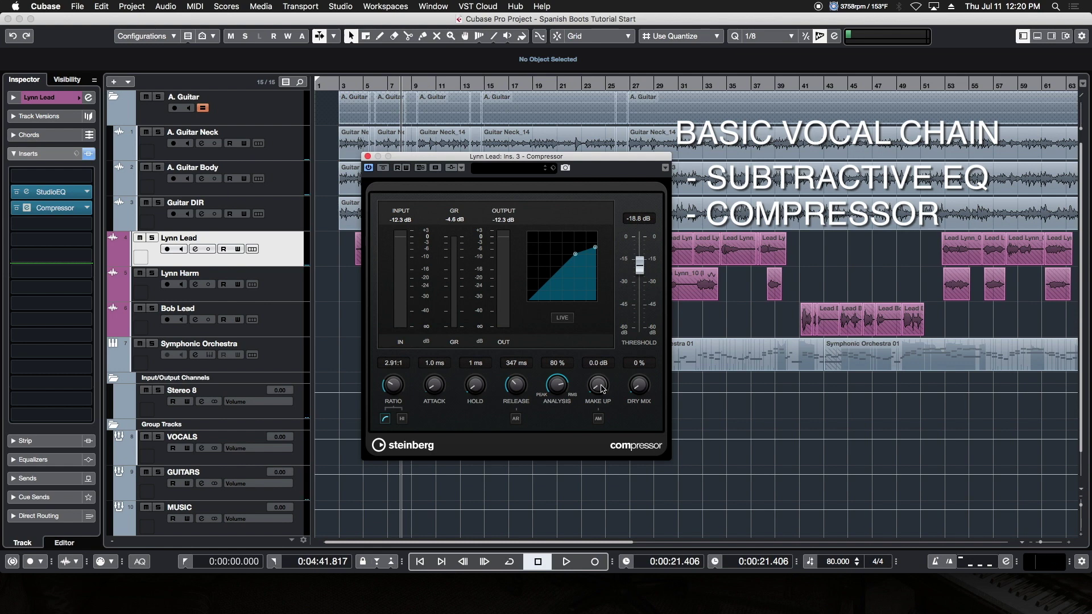
pyautogui.press('space')
pyautogui.moveTo(603, 388); pyautogui.dragTo(601, 372)
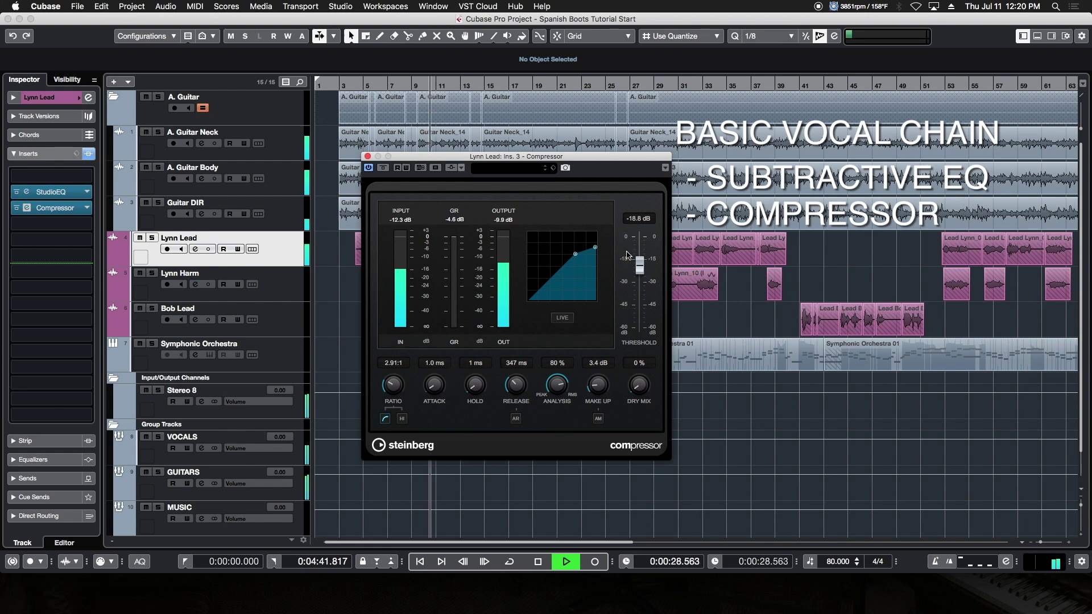
pyautogui.press('space')
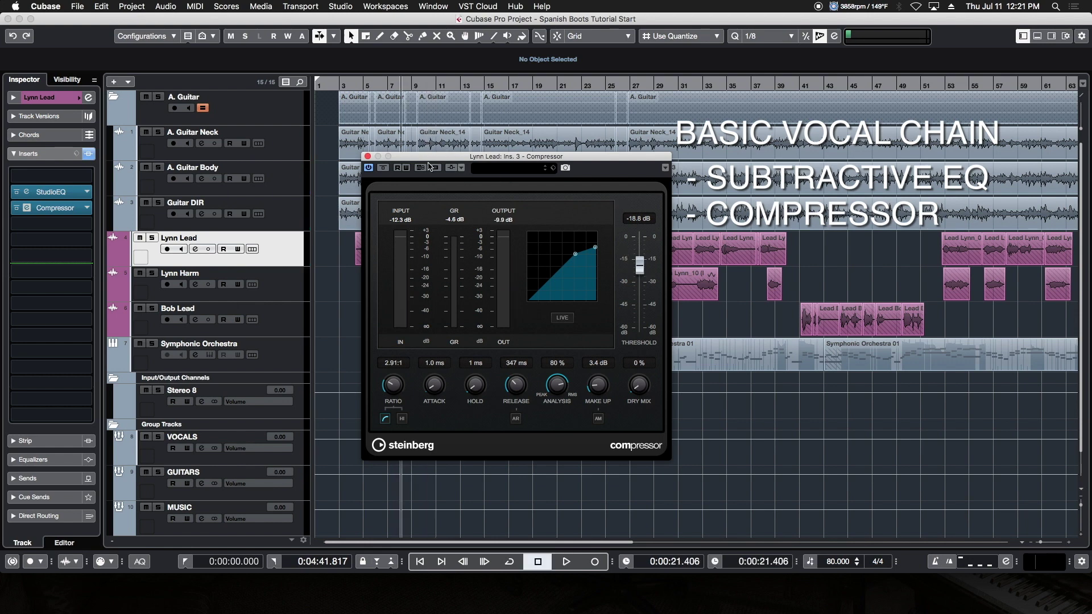
# Close the Compressor and insert a second StudioEQ in the third slot.
pyautogui.click(367, 157)
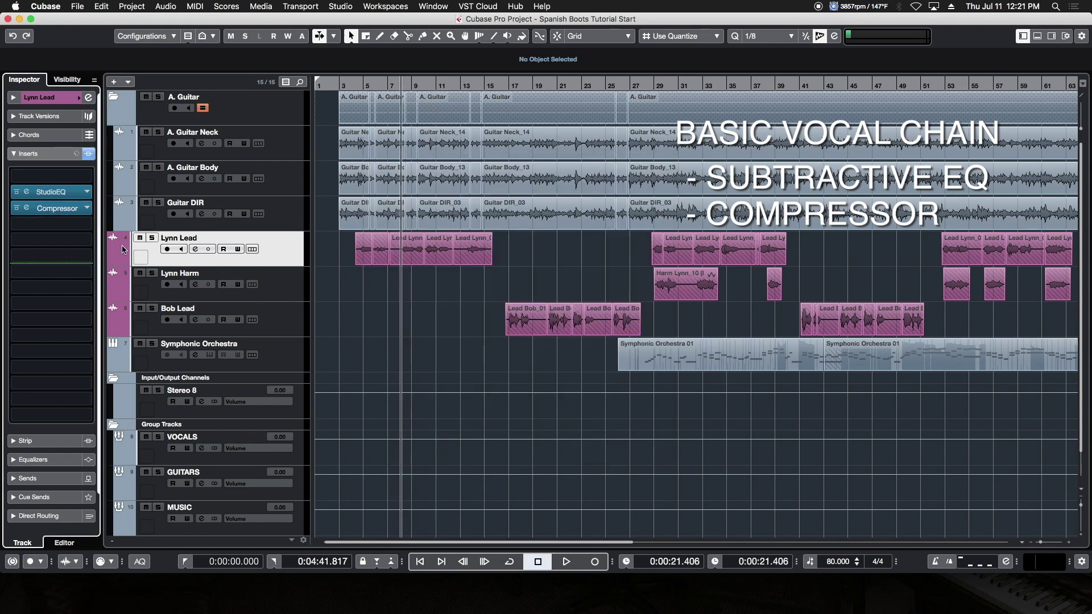
pyautogui.click(86, 225)
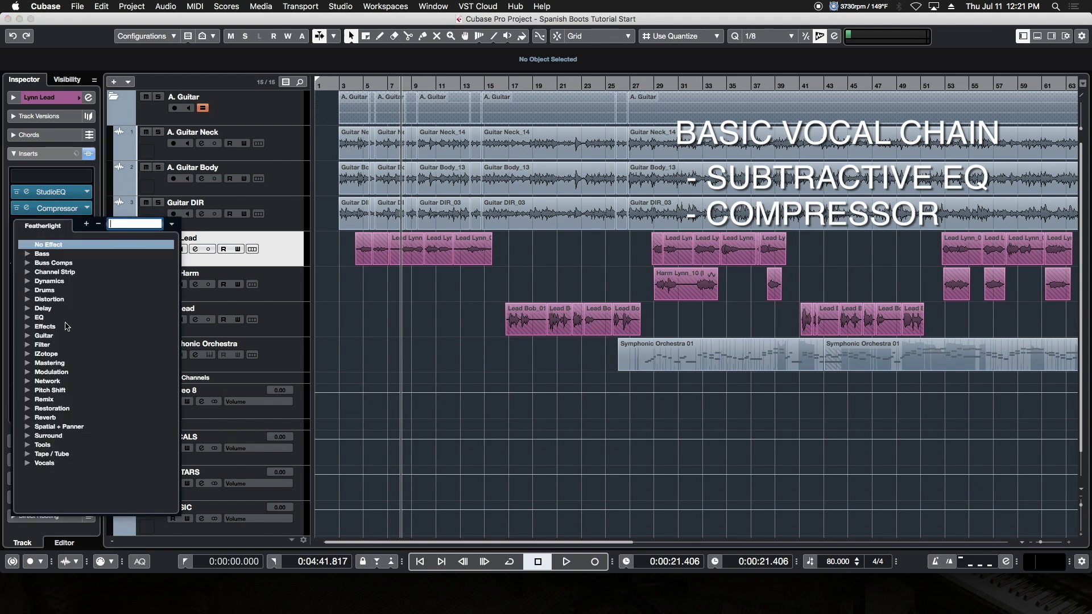
pyautogui.click(36, 318)
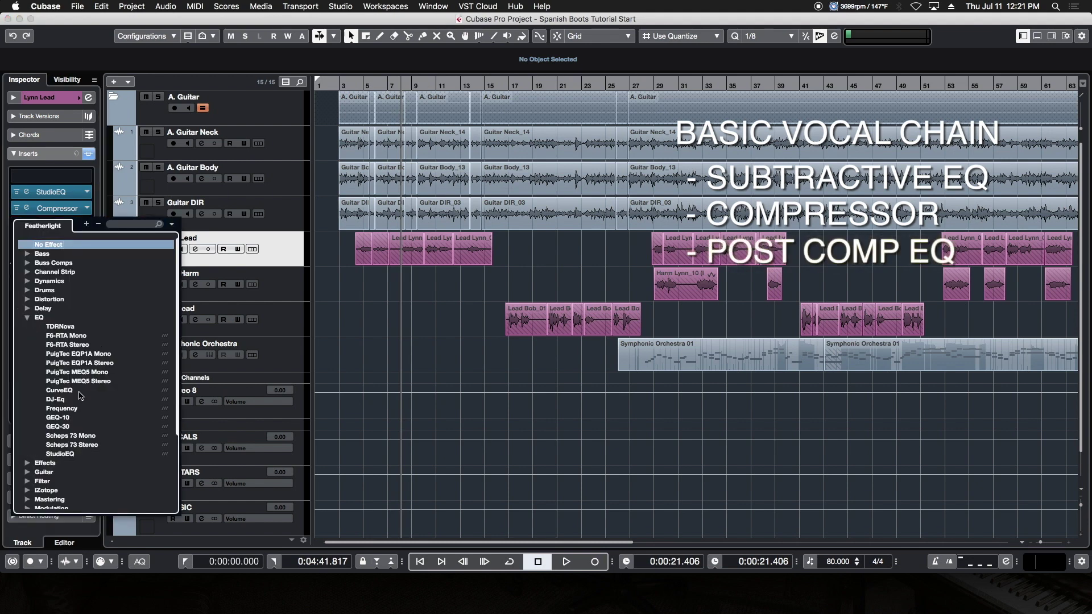
pyautogui.click(75, 454)
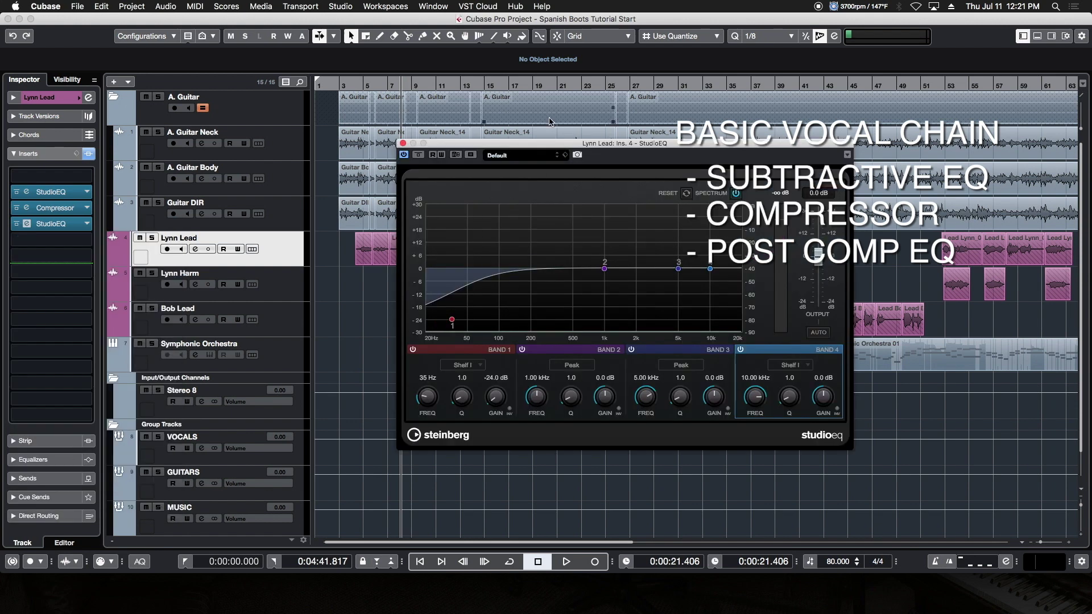
# Switch off the low-cut band 1 on the post-compression StudioEQ.
pyautogui.moveTo(544, 147); pyautogui.dragTo(517, 151)
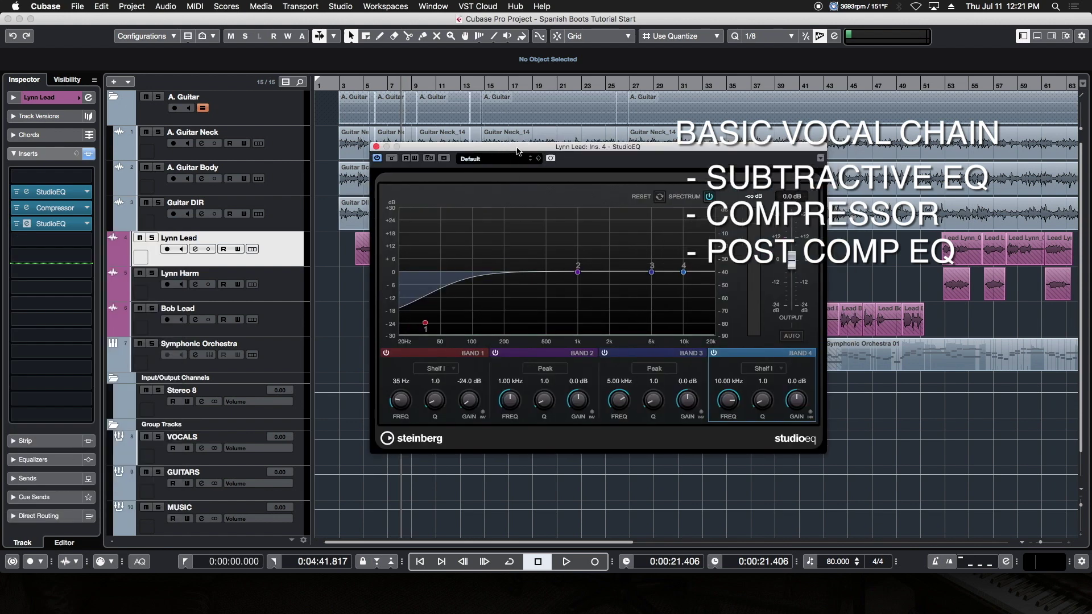
pyautogui.click(385, 353)
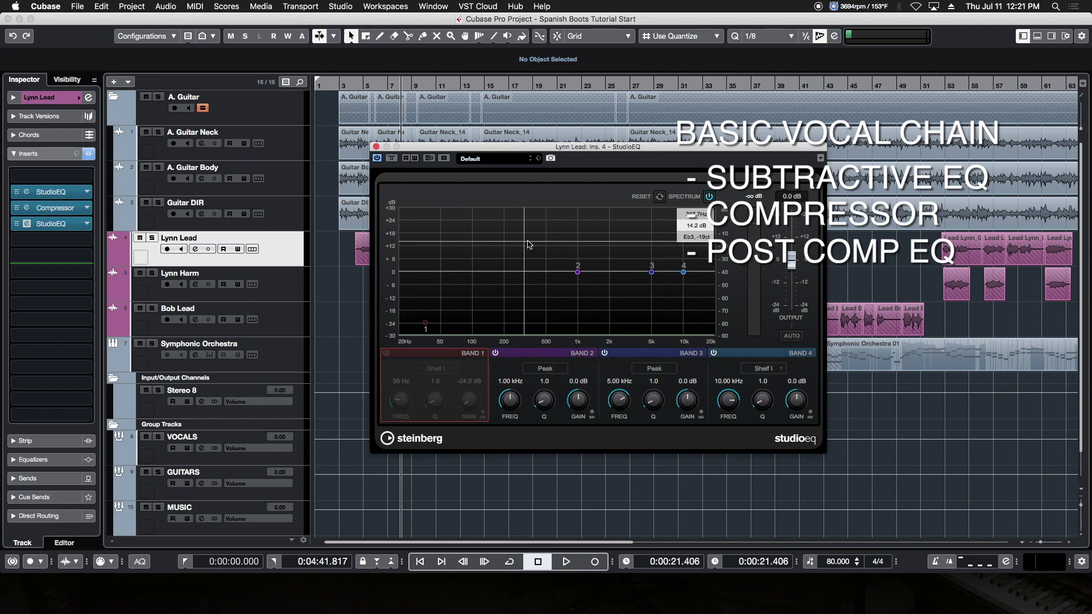
pyautogui.moveTo(618, 148); pyautogui.dragTo(588, 149)
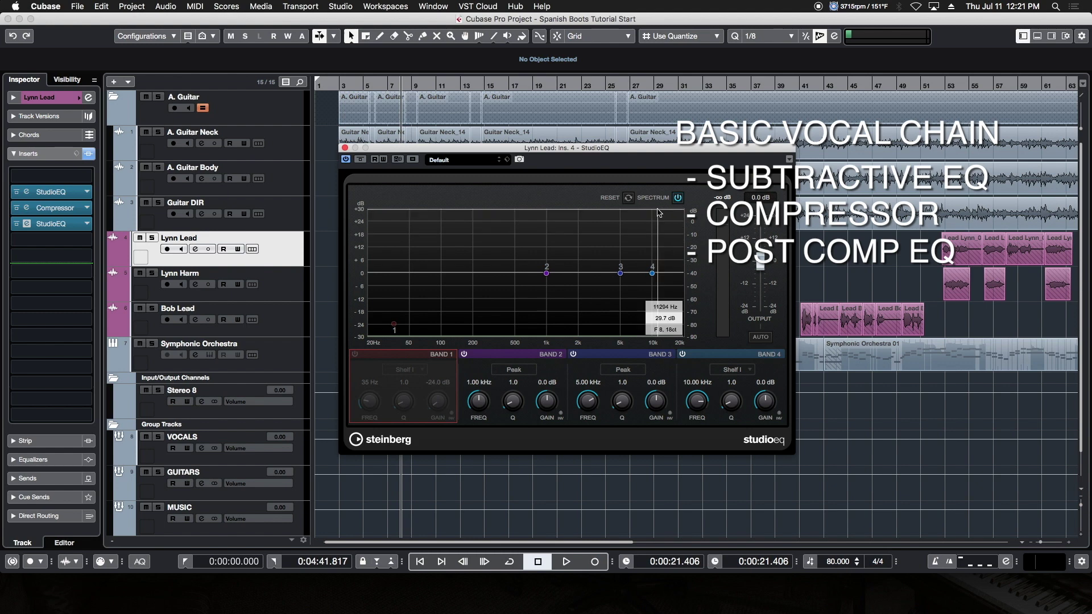
# While auditioning, move band 3 to about 3.51 kHz with a +2.7 dB boost.
pyautogui.press('space')
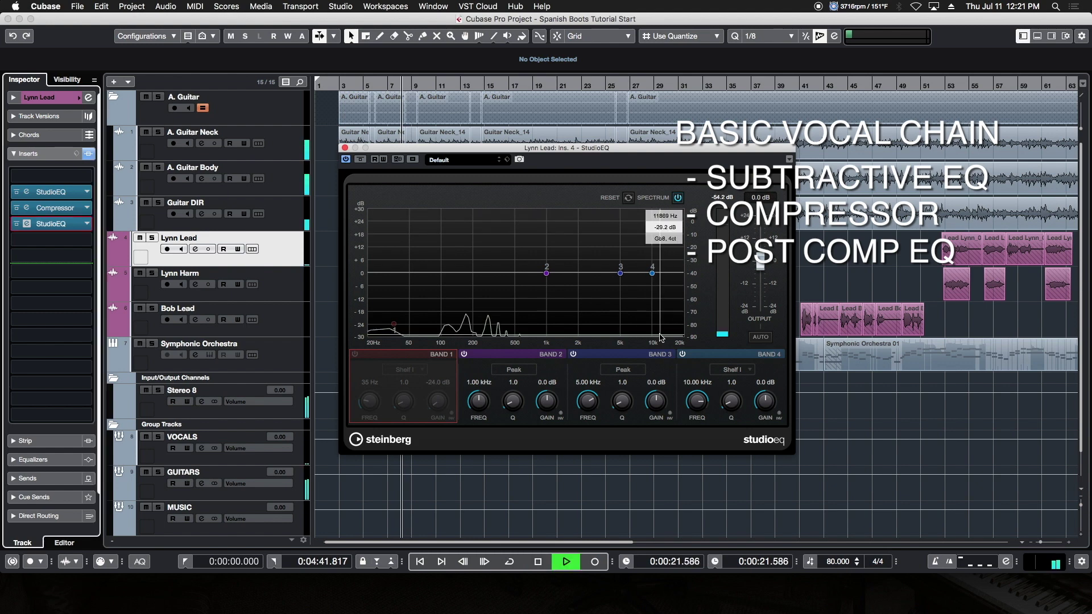
pyautogui.click(620, 274)
pyautogui.moveTo(621, 273); pyautogui.dragTo(604, 268)
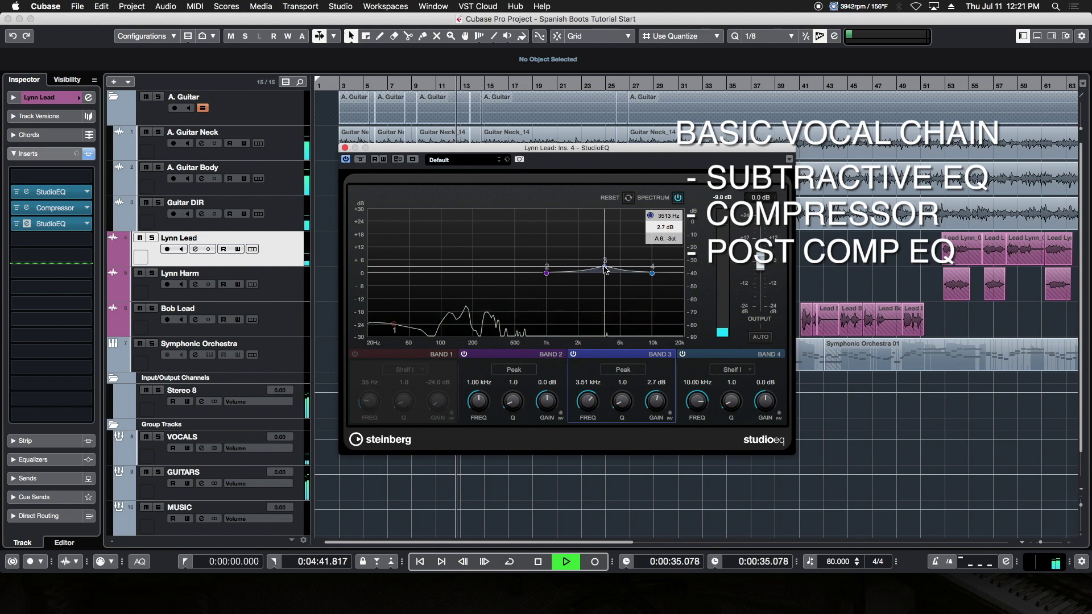
pyautogui.press('space')
pyautogui.press('space')
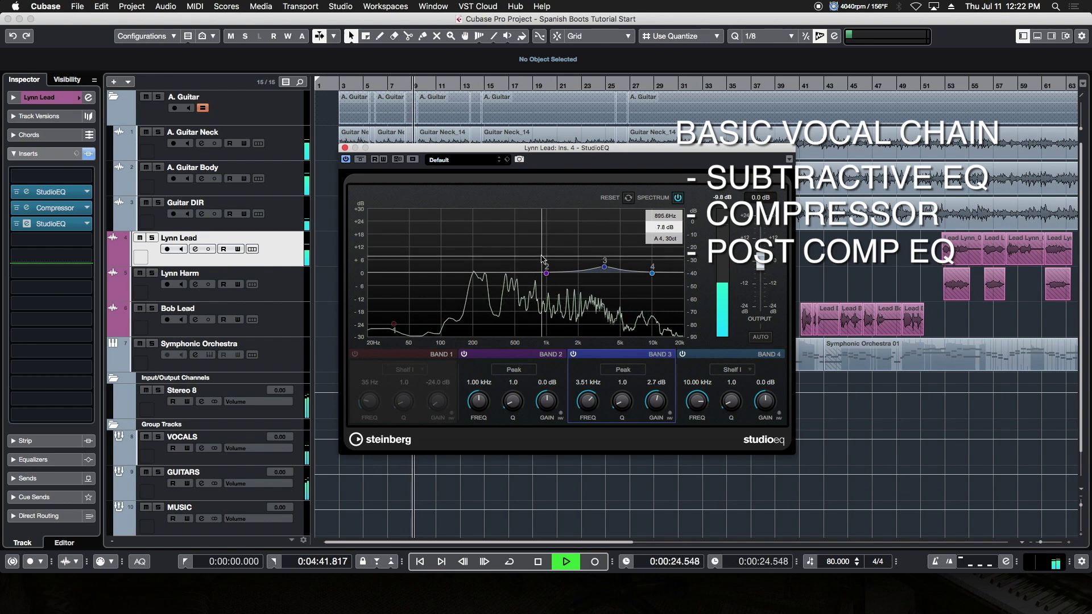
pyautogui.press('space')
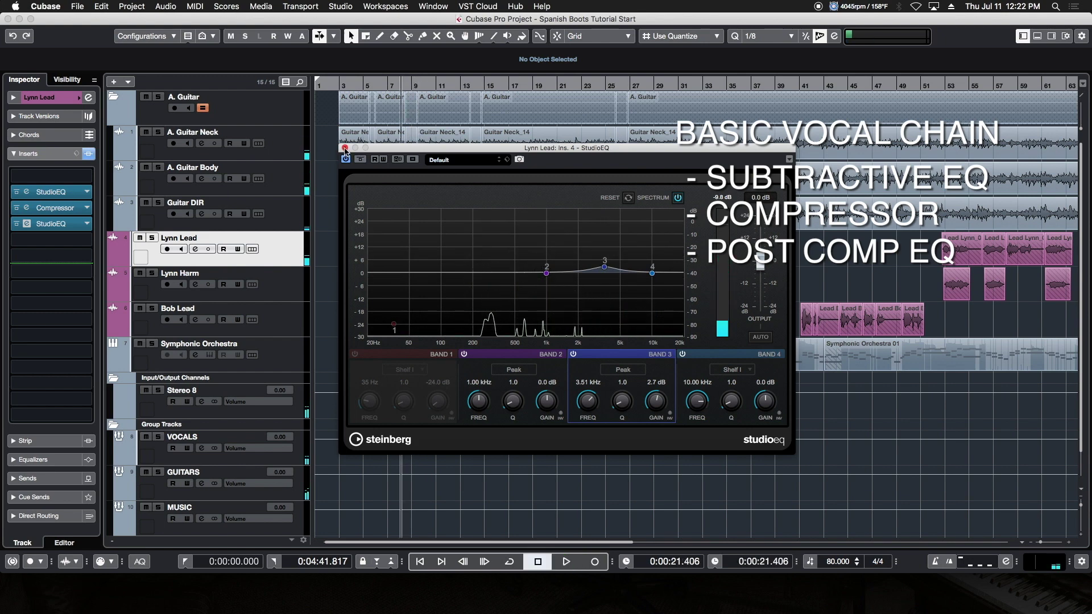
# Close StudioEQ and load the DeEsser from Dynamics into the fourth insert slot.
pyautogui.click(345, 149)
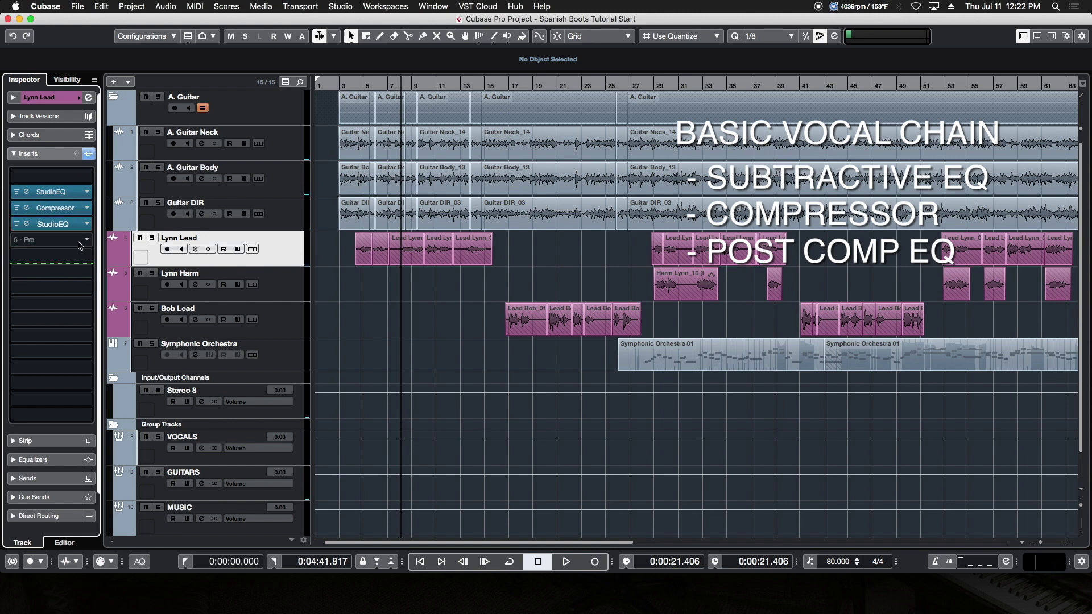
pyautogui.click(87, 241)
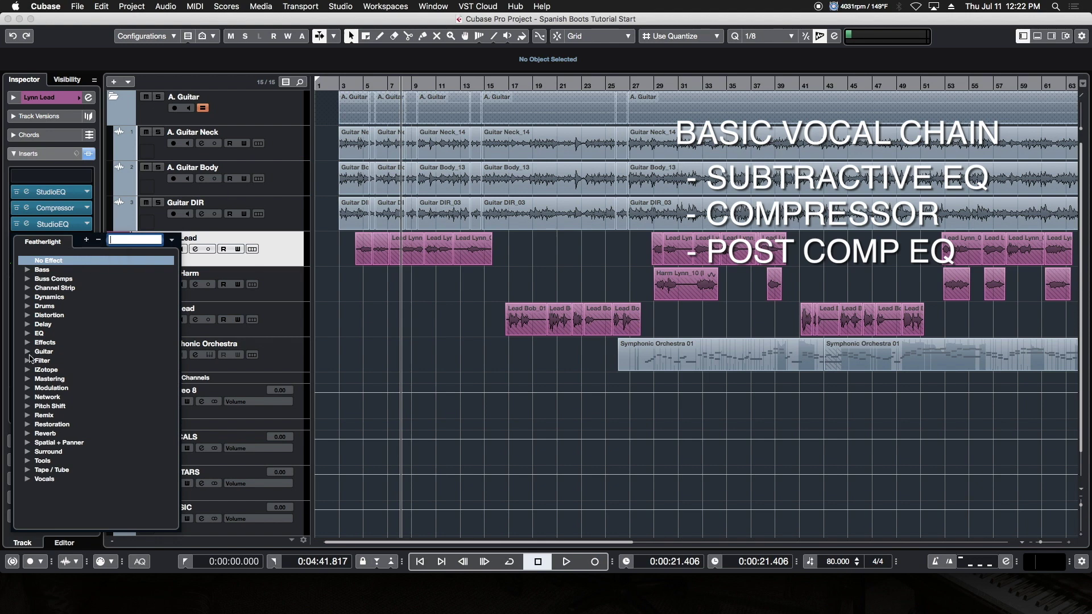
pyautogui.click(27, 297)
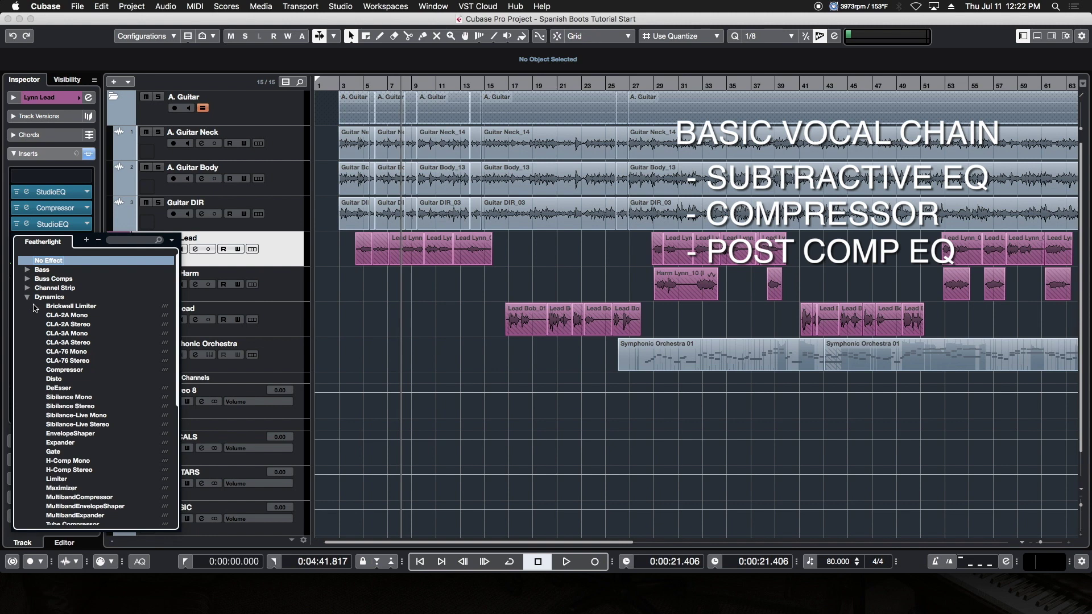
pyautogui.click(66, 389)
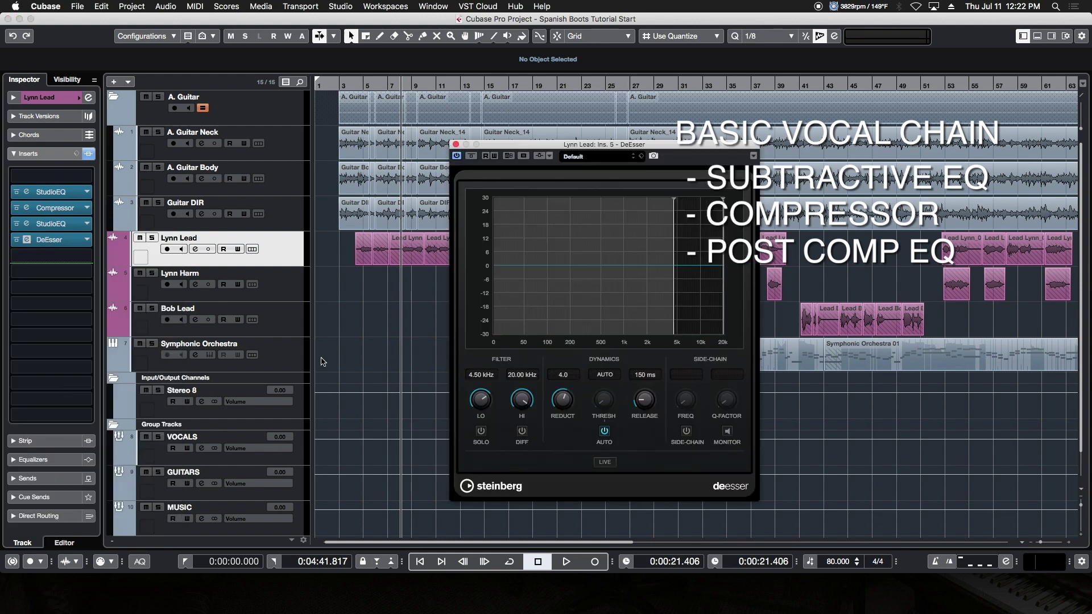
# Turn off the DeEsser's auto threshold, leaving it at -25.0 dB, and audition the result.
pyautogui.moveTo(515, 147); pyautogui.dragTo(428, 144)
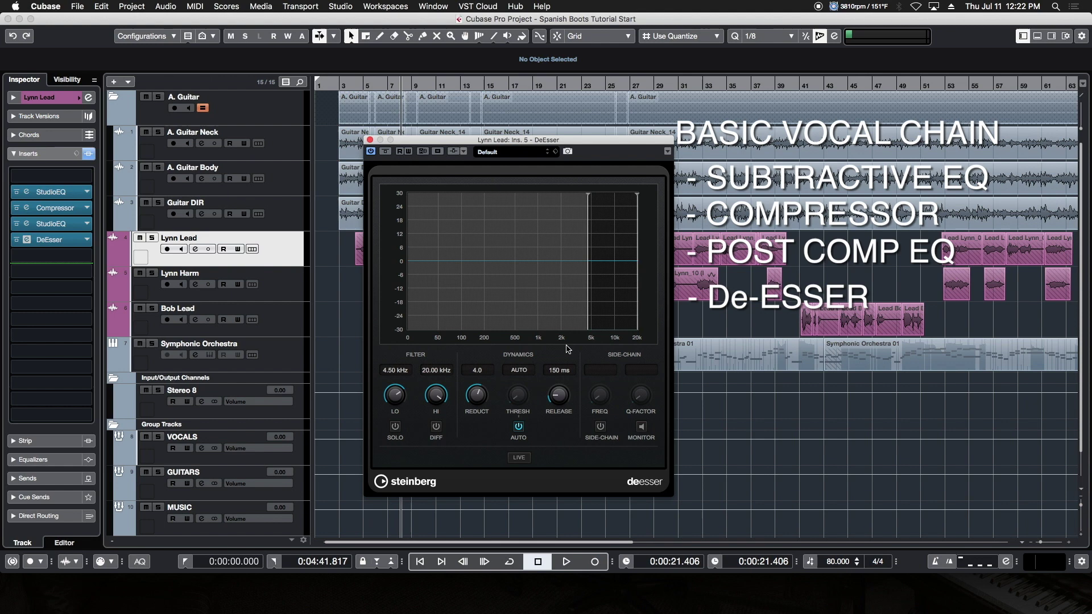
pyautogui.click(520, 427)
pyautogui.press('space')
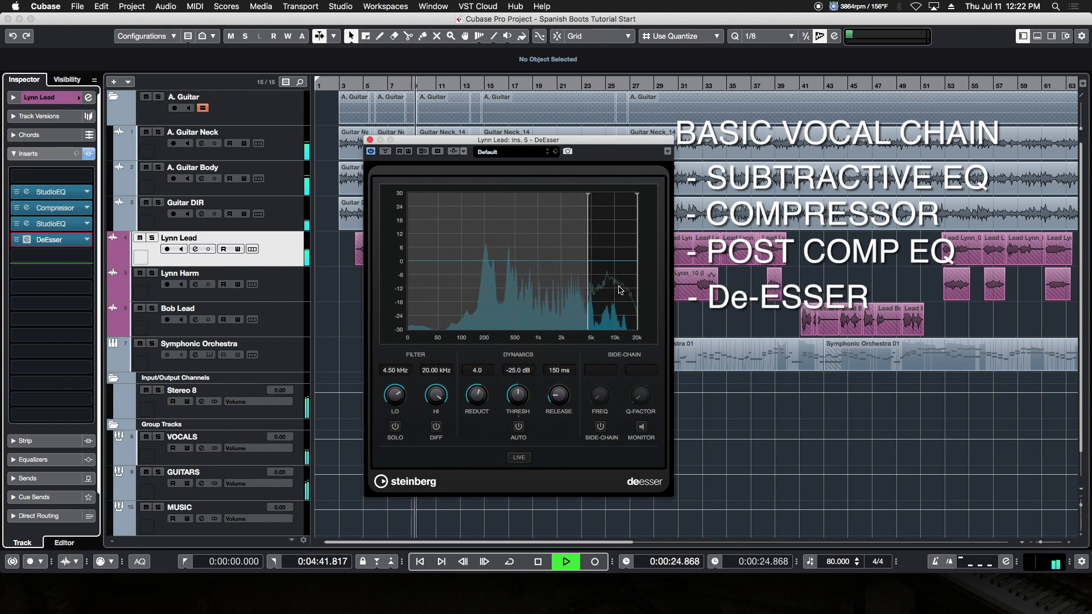
pyautogui.press('space')
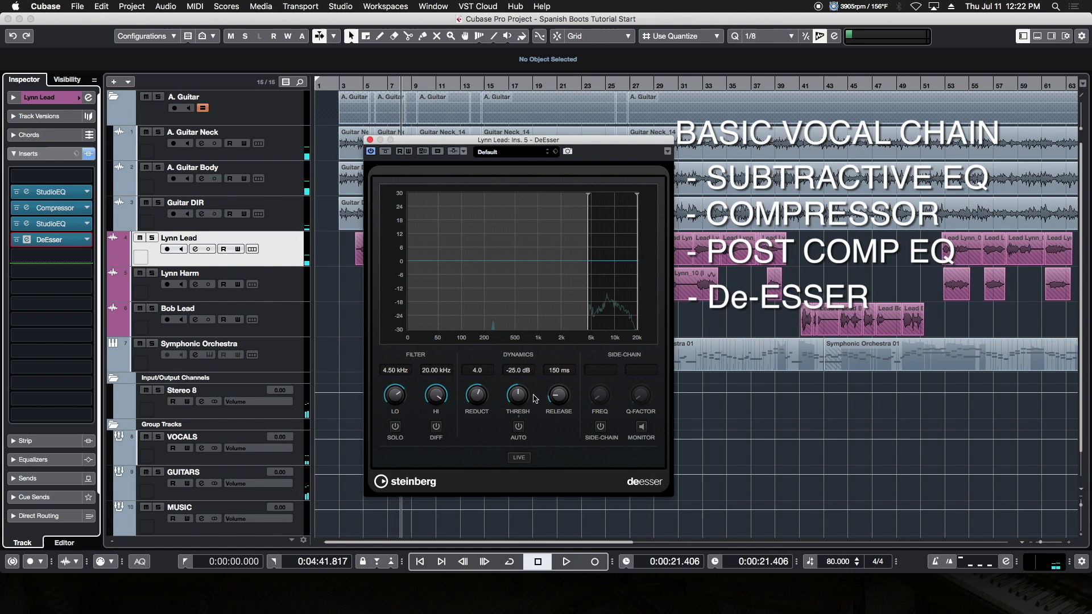
# Audition and lower the DeEsser threshold to around -29.3 dB.
pyautogui.moveTo(519, 396); pyautogui.dragTo(518, 405)
pyautogui.press('space')
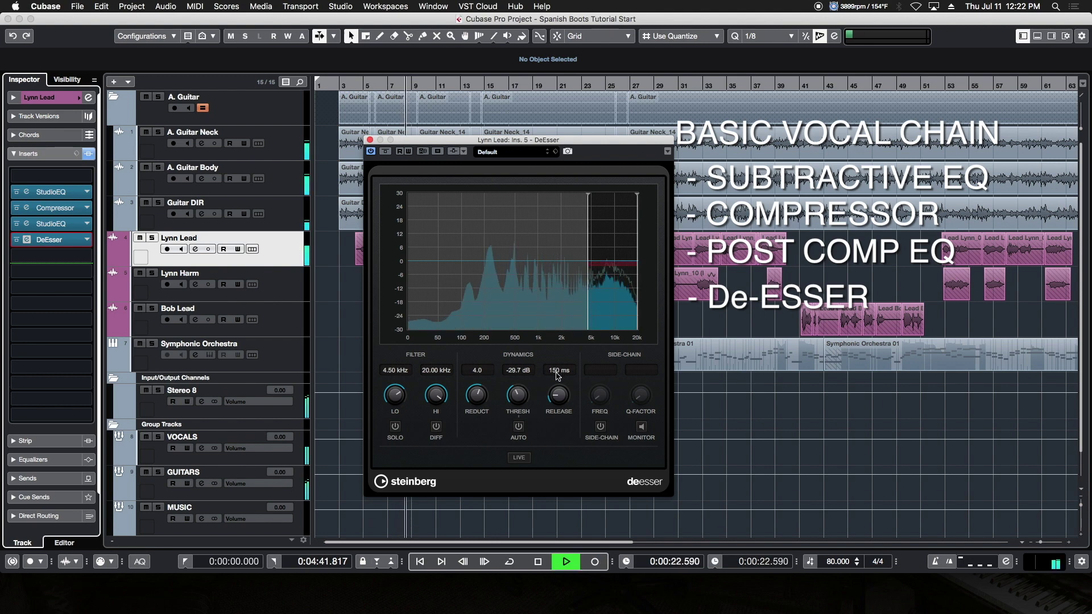
pyautogui.press('space')
pyautogui.moveTo(523, 400); pyautogui.dragTo(477, 364)
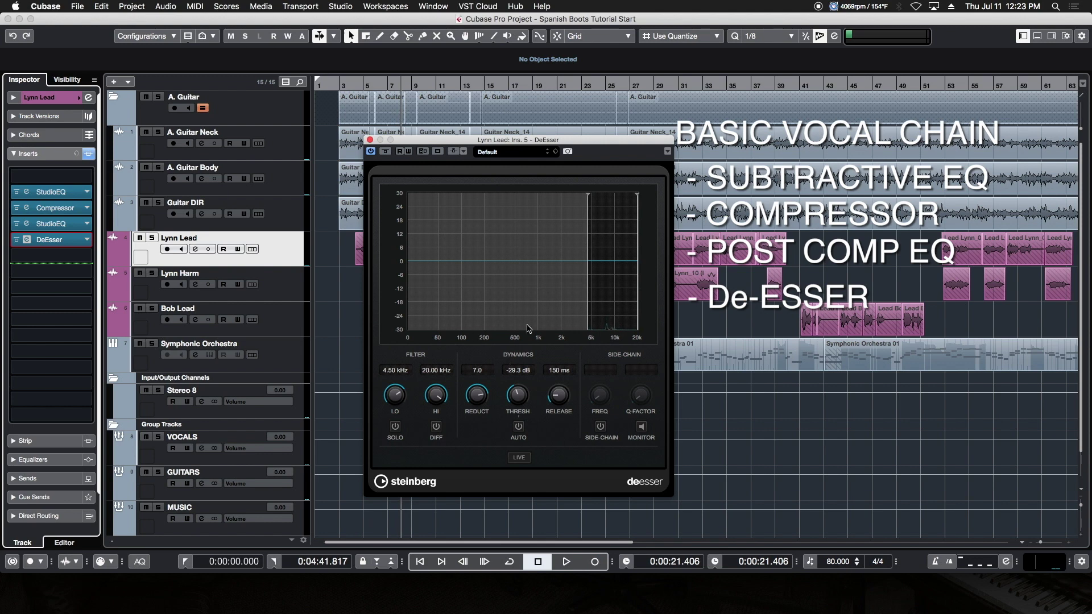
pyautogui.press('space')
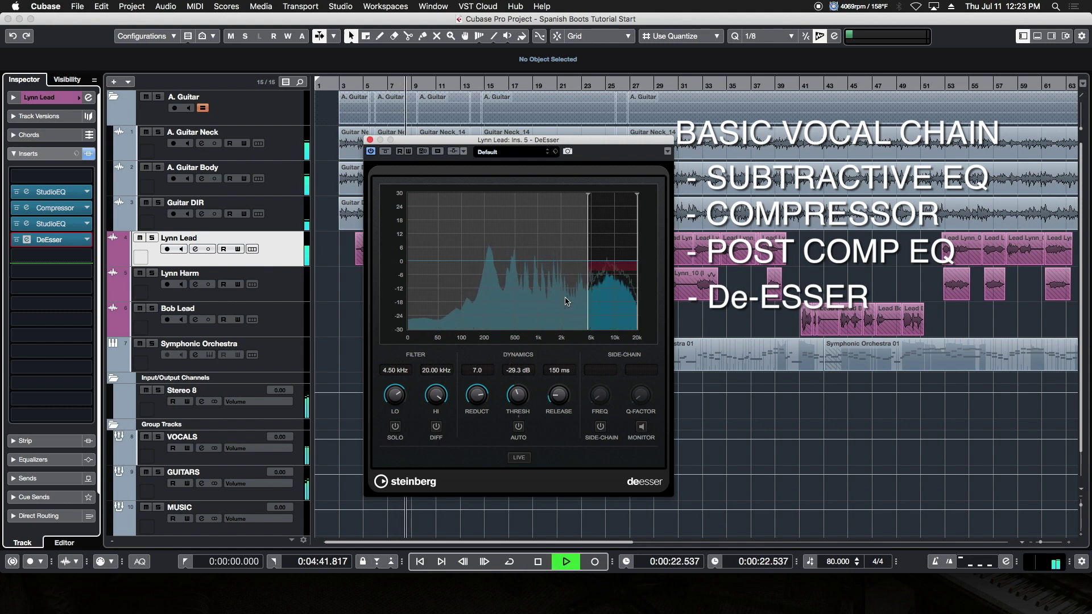
# Set DeEsser reduction to 3.0 and settle the threshold at -26.5 dB while listening.
pyautogui.moveTo(478, 396)
pyautogui.mouseDown()
pyautogui.moveTo(481, 436)
pyautogui.moveTo(478, 395)
pyautogui.mouseUp()
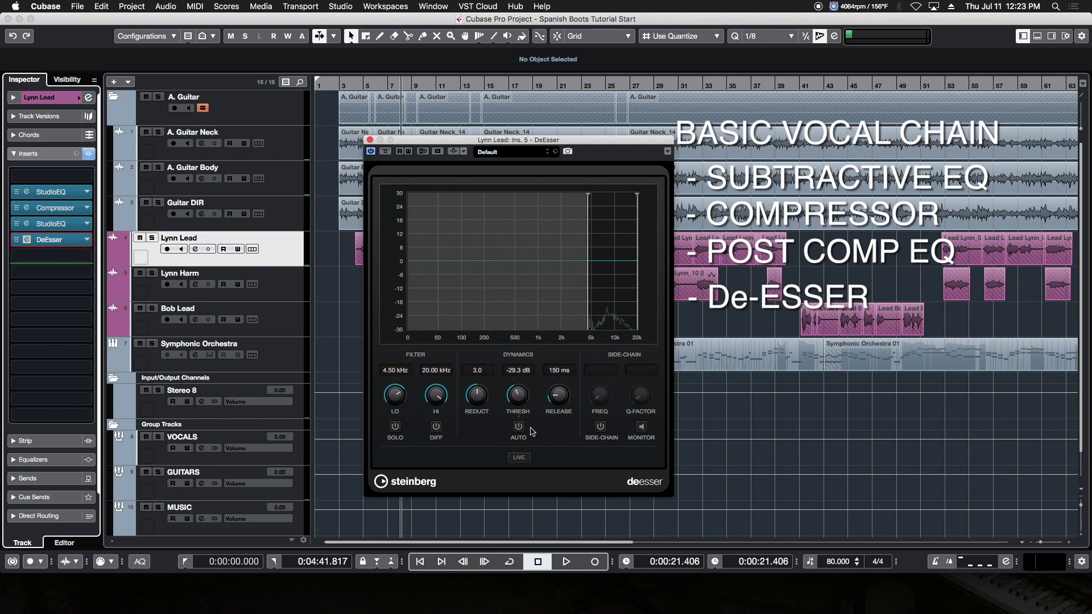
pyautogui.press('space')
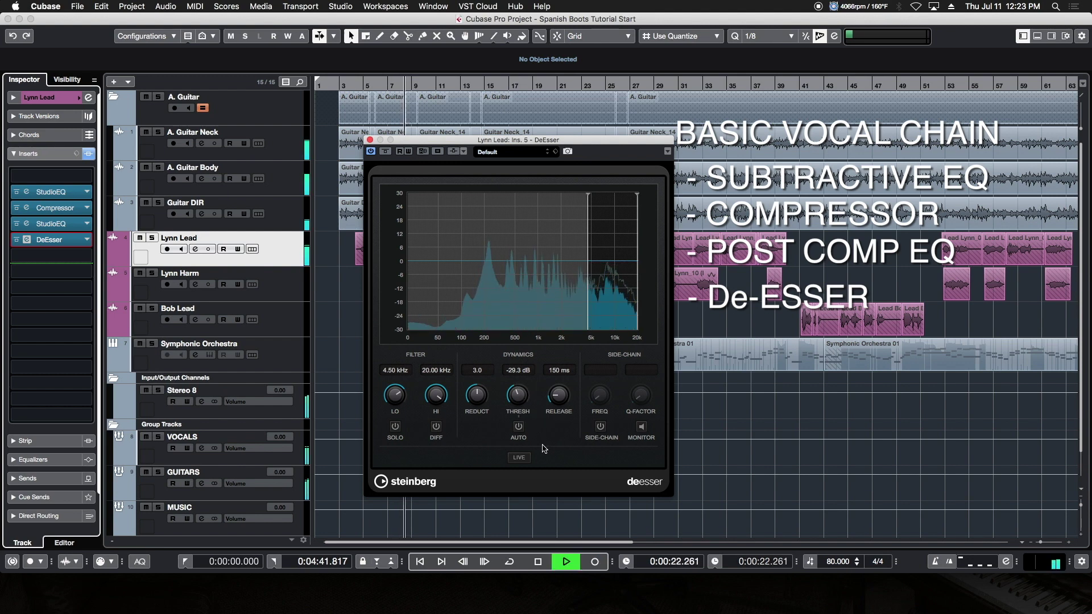
pyautogui.press('space')
pyautogui.moveTo(517, 396); pyautogui.dragTo(517, 392)
pyautogui.press('space')
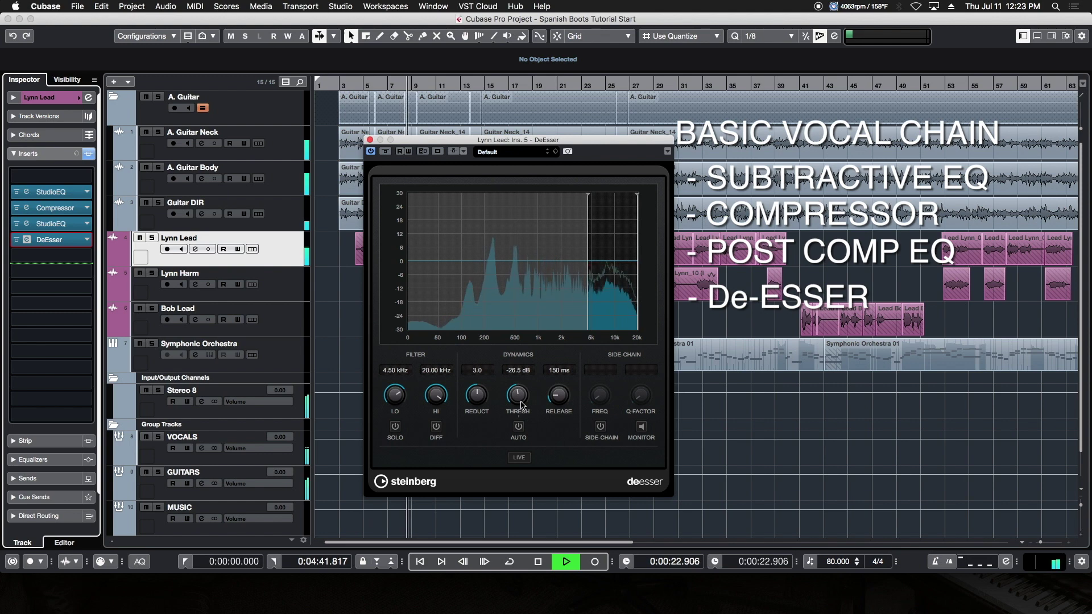
pyautogui.press('space')
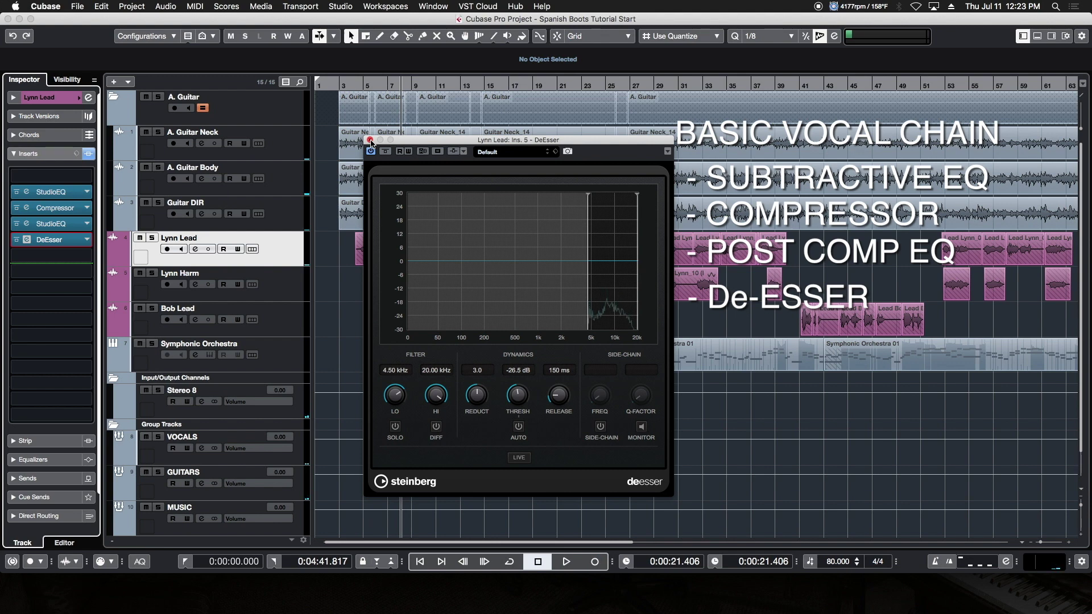
# Insert a MonoDelay as Lynn Lead's fifth insert, directly after the DeEsser.
pyautogui.click(370, 140)
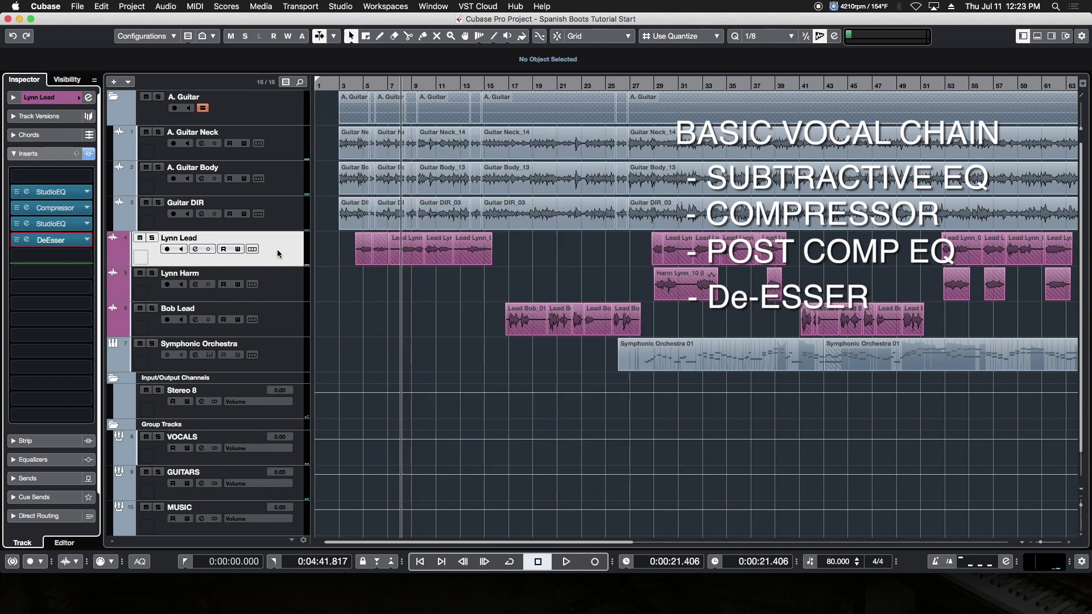
pyautogui.click(78, 255)
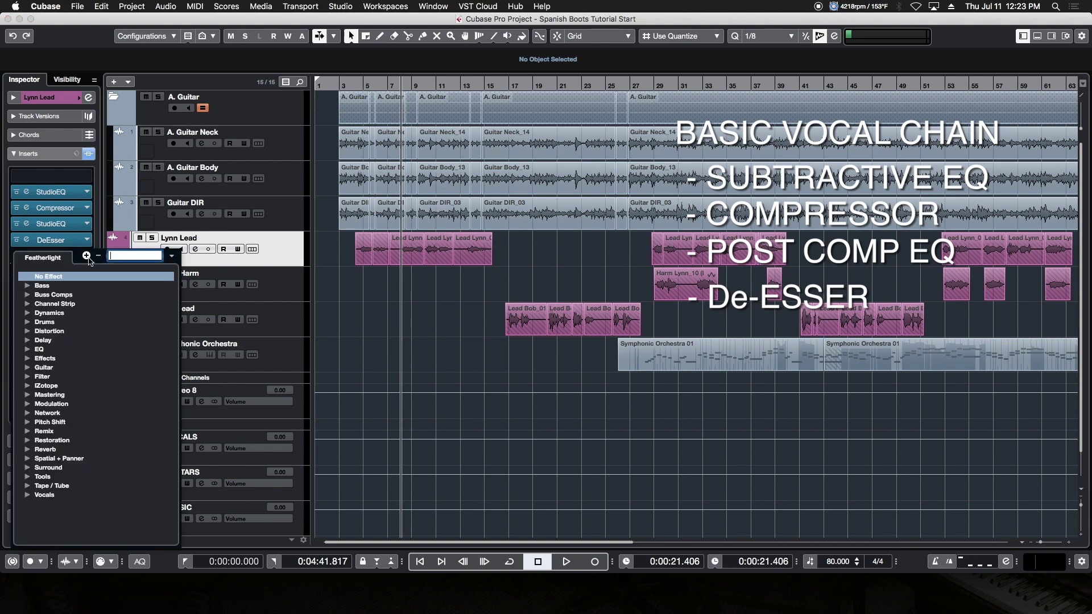
pyautogui.click(35, 340)
pyautogui.click(57, 349)
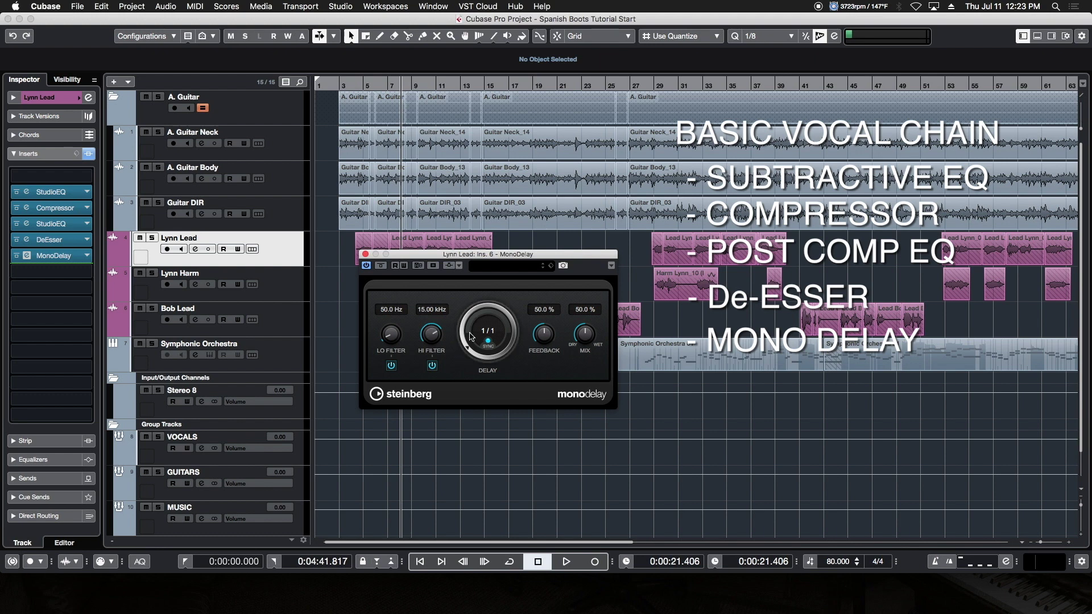
# Set the MonoDelay's low filter to 121.1 Hz and high filter to 2.50 kHz.
pyautogui.moveTo(399, 339); pyautogui.dragTo(397, 318)
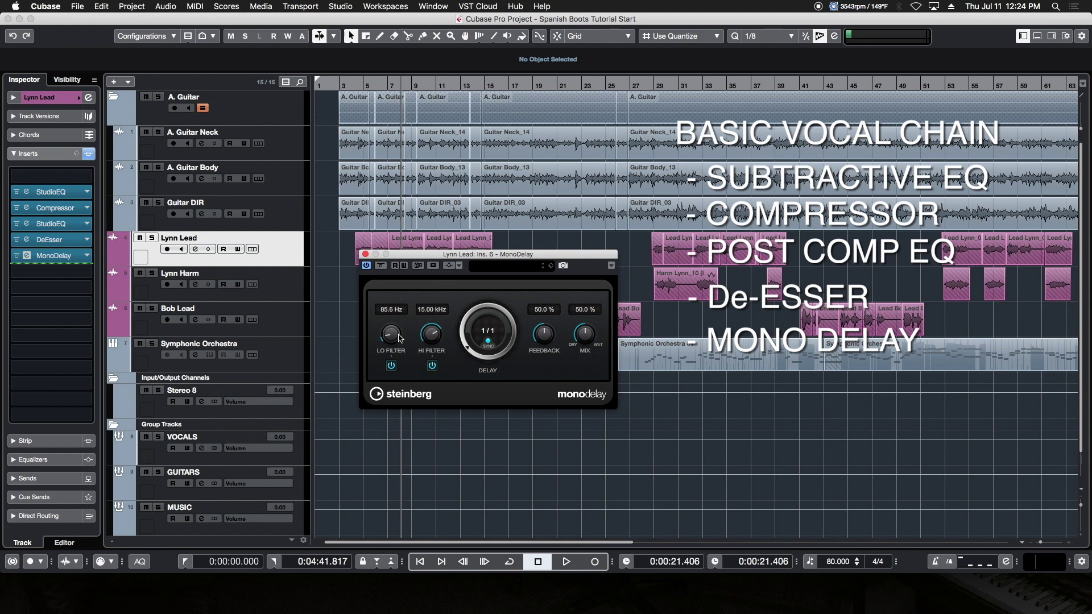
pyautogui.moveTo(397, 338); pyautogui.dragTo(397, 334)
pyautogui.moveTo(393, 336); pyautogui.dragTo(441, 423)
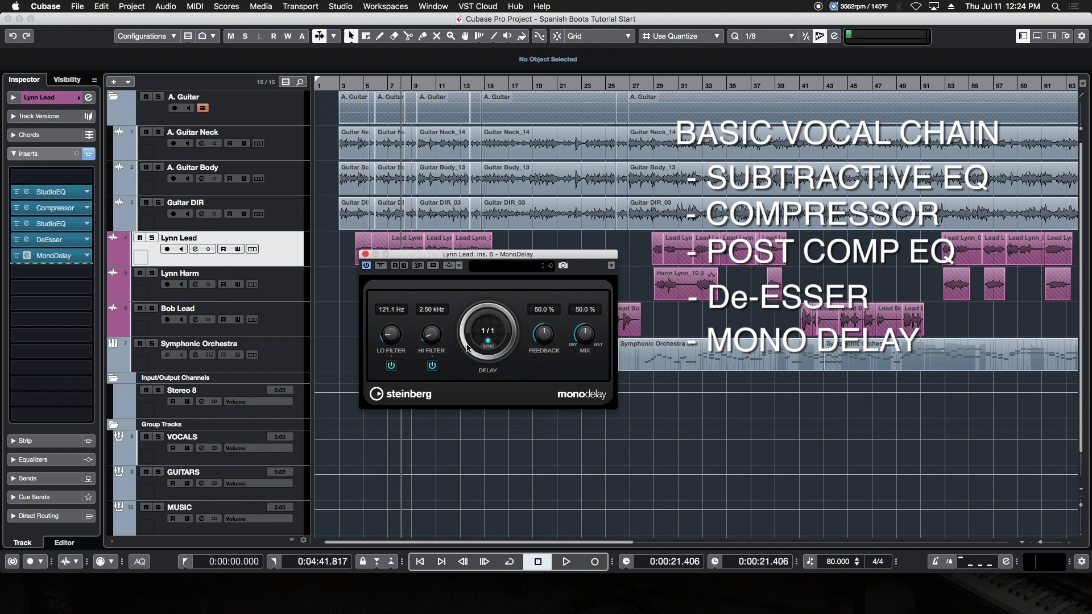
# Keep the delay tempo-synced, set it to 1/8, and lower feedback to 10.0%.
pyautogui.click(488, 342)
pyautogui.click(488, 342)
pyautogui.moveTo(463, 342); pyautogui.dragTo(462, 325)
pyautogui.moveTo(543, 334); pyautogui.dragTo(557, 392)
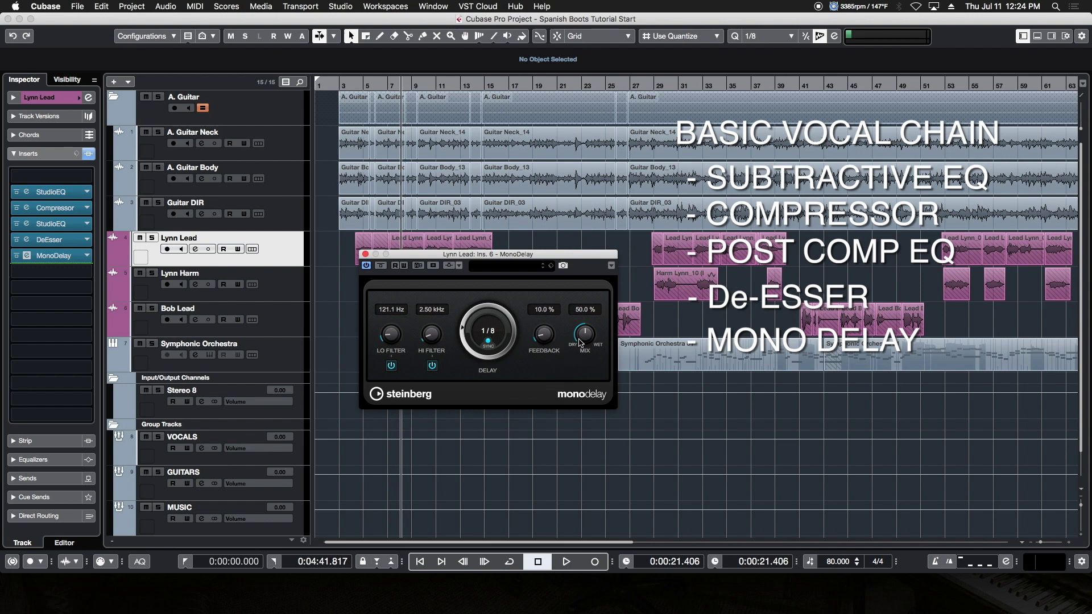
# Drop the delay mix to 0%, start playback, then raise the mix to 7.0%.
pyautogui.moveTo(580, 341); pyautogui.dragTo(588, 448)
pyautogui.press('space')
pyautogui.moveTo(588, 335); pyautogui.dragTo(588, 330)
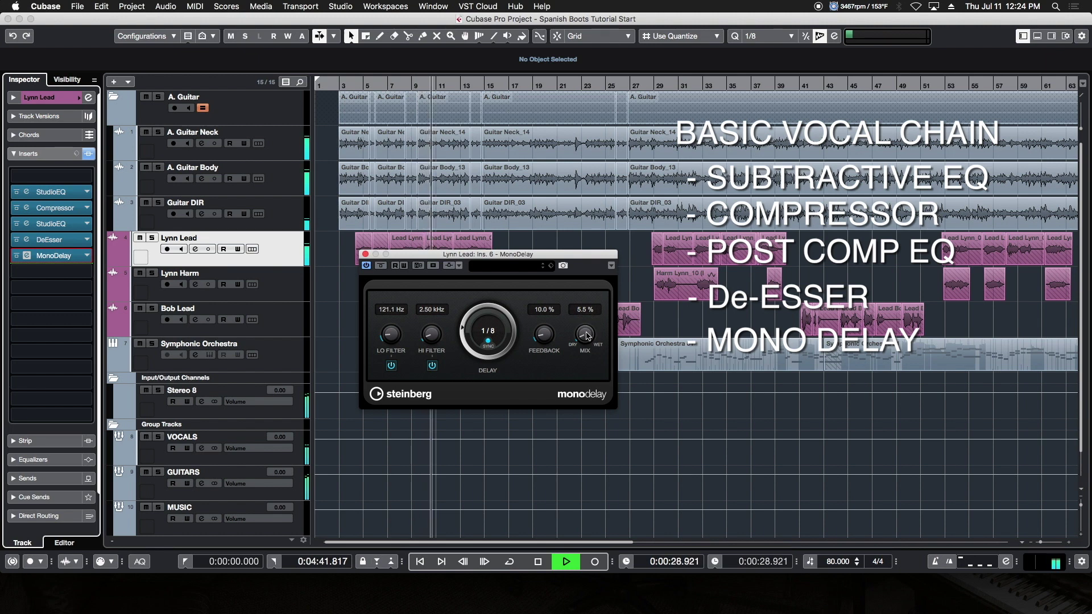
pyautogui.moveTo(588, 336); pyautogui.dragTo(588, 334)
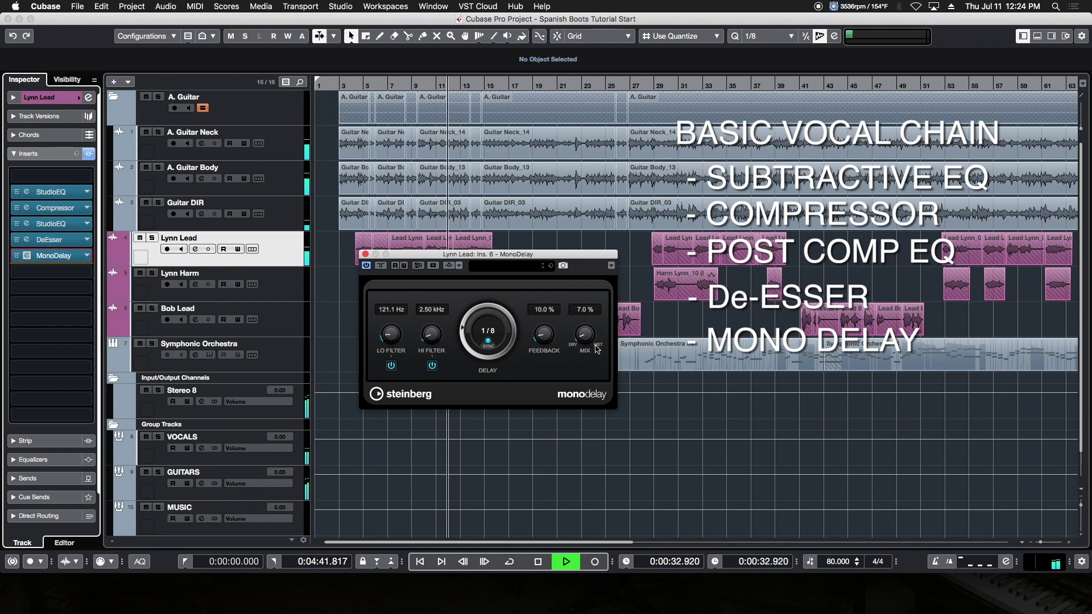
# Stop playback, leaving the MonoDelay at 1/8, 10.0% feedback and 7.0% mix.
pyautogui.press('space')
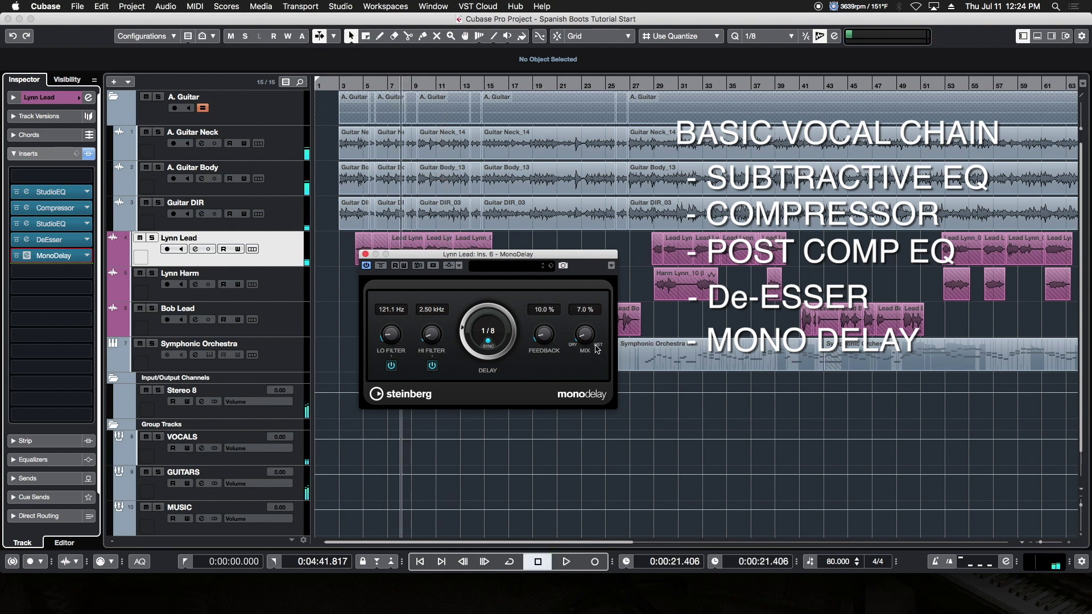